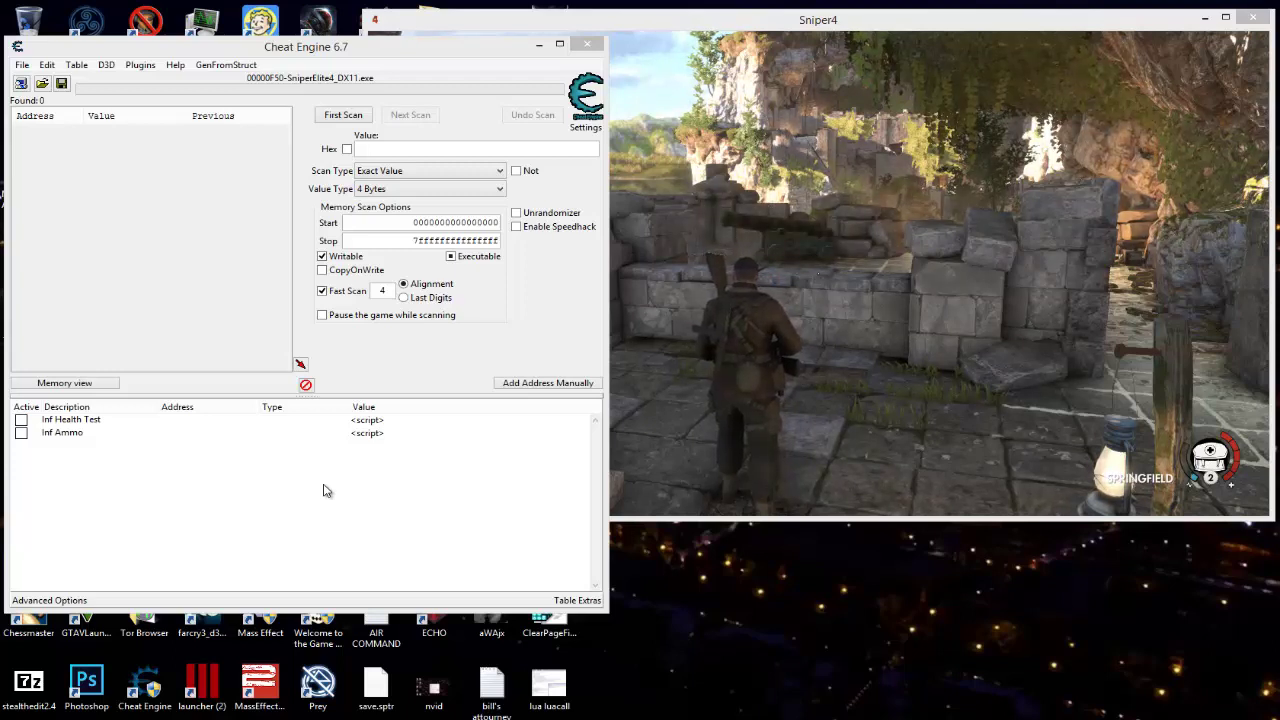
- Copy the injection address "SniperElite4_DX11.exe"+15FE496 from the alloc line of the Inf Ammo script
double_click(368, 433)
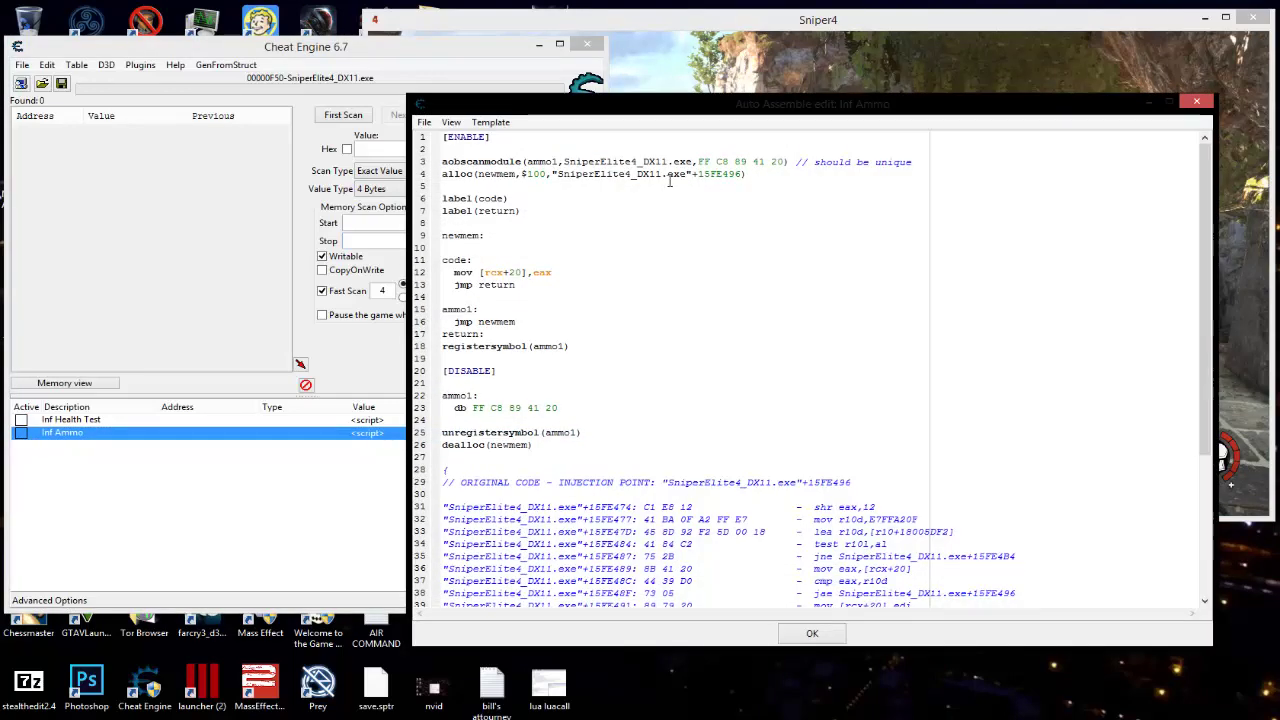
left_click_drag(744, 174, 561, 174)
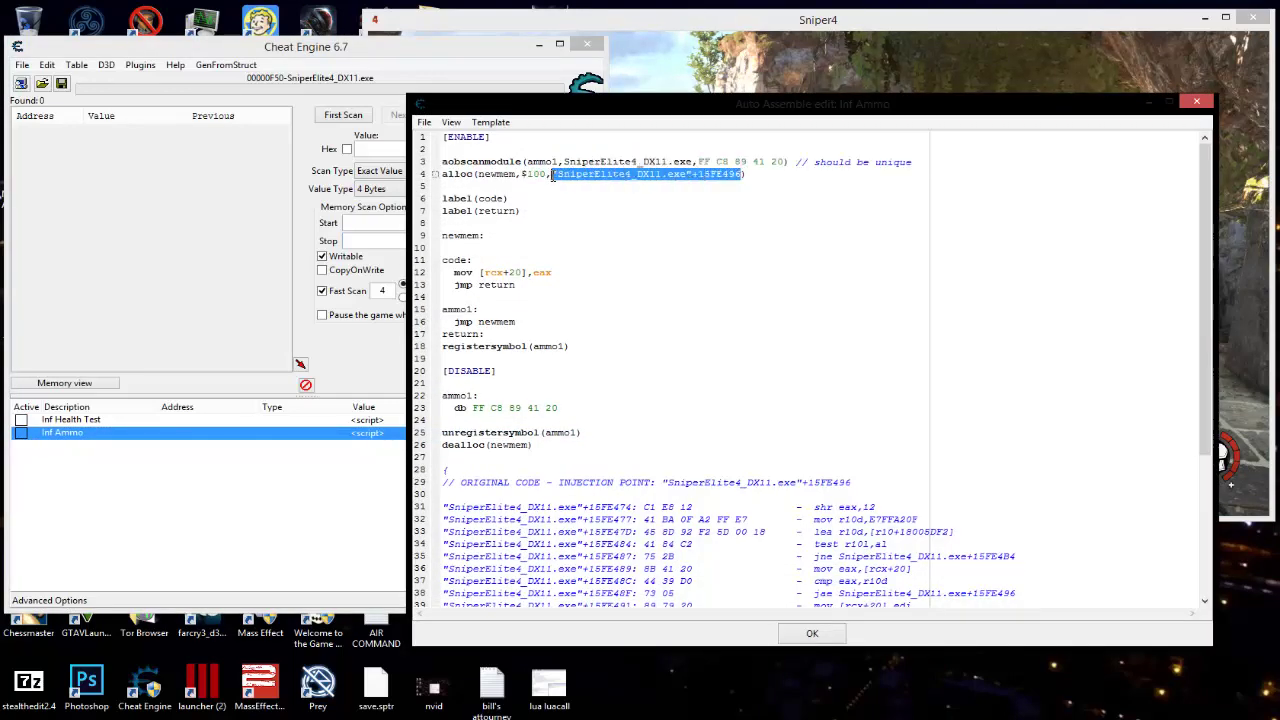
right_click(553, 176)
left_click(590, 199)
left_click(1196, 103)
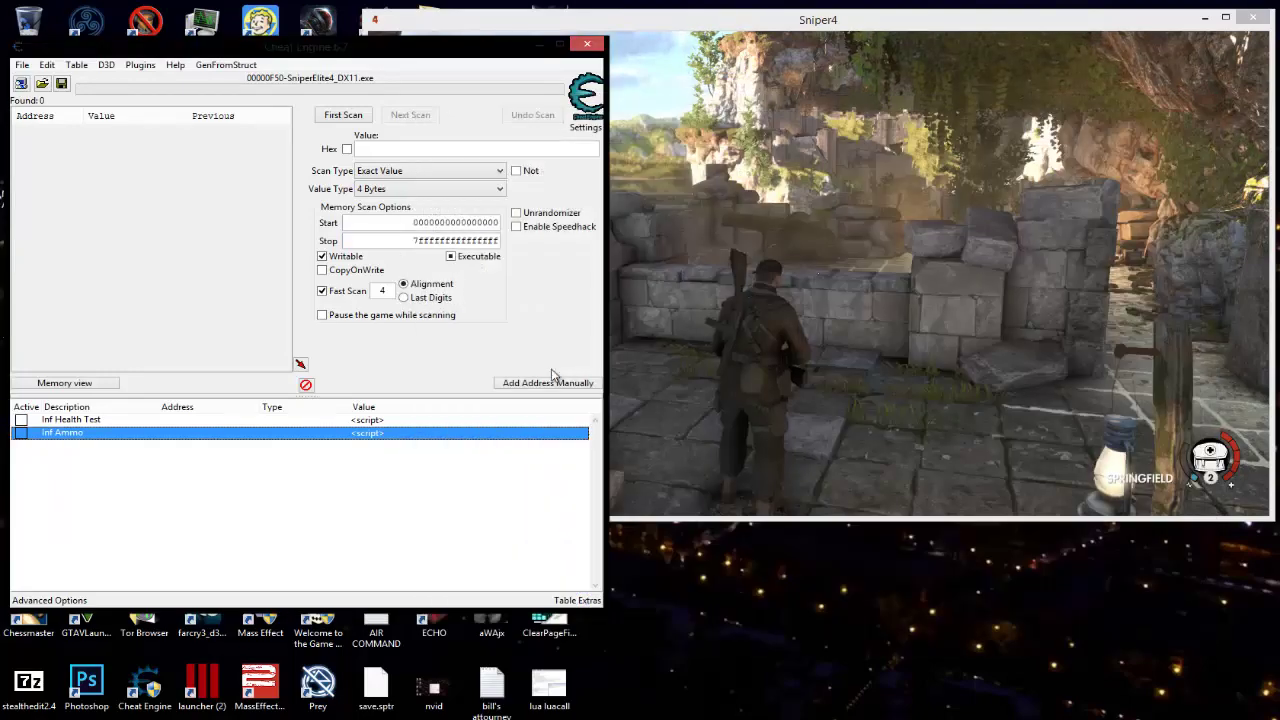
- Go to the copied address SniperElite4_DX11.exe+15FE496 in the memory viewer's disassembly
left_click(110, 382)
right_click(492, 388)
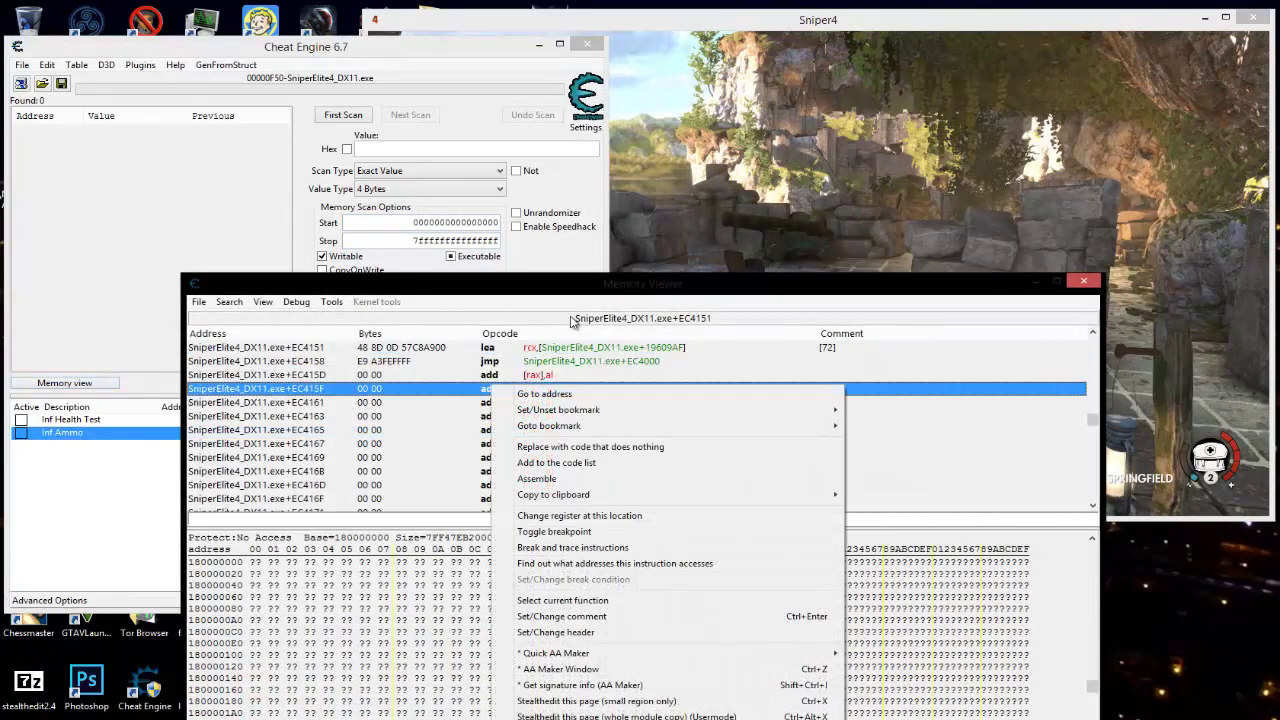
left_click(545, 393)
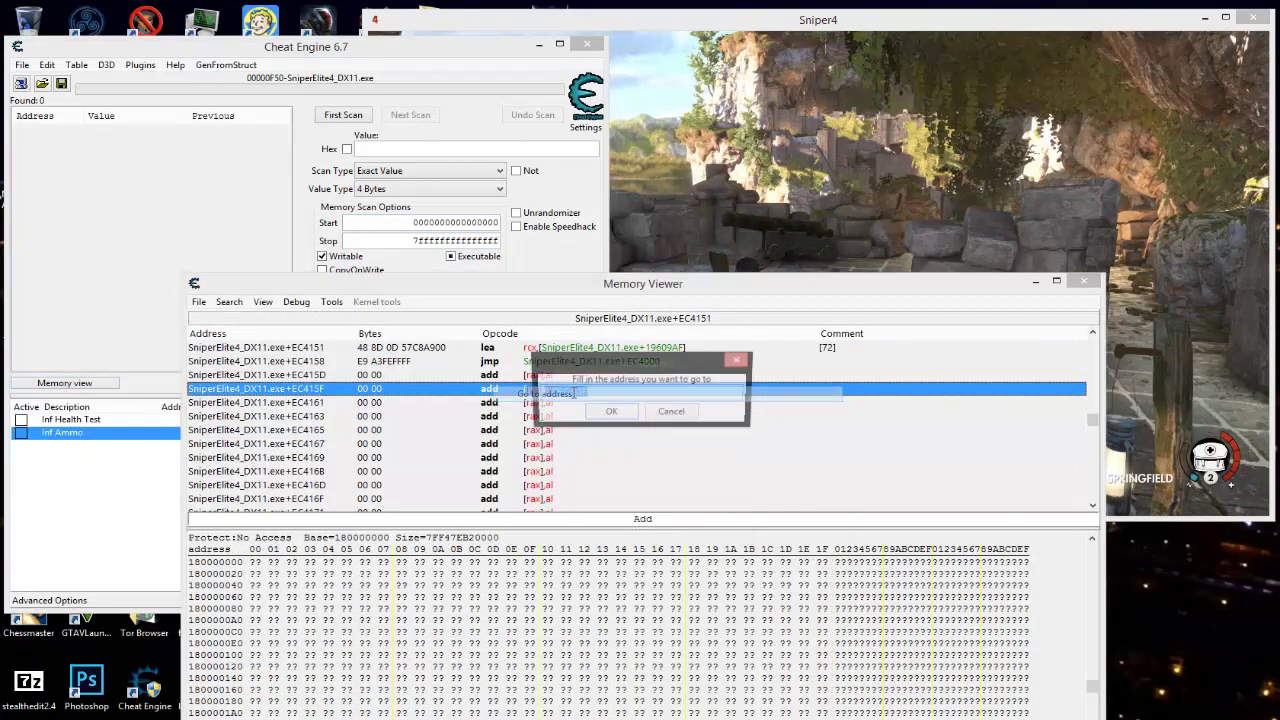
left_click(610, 413)
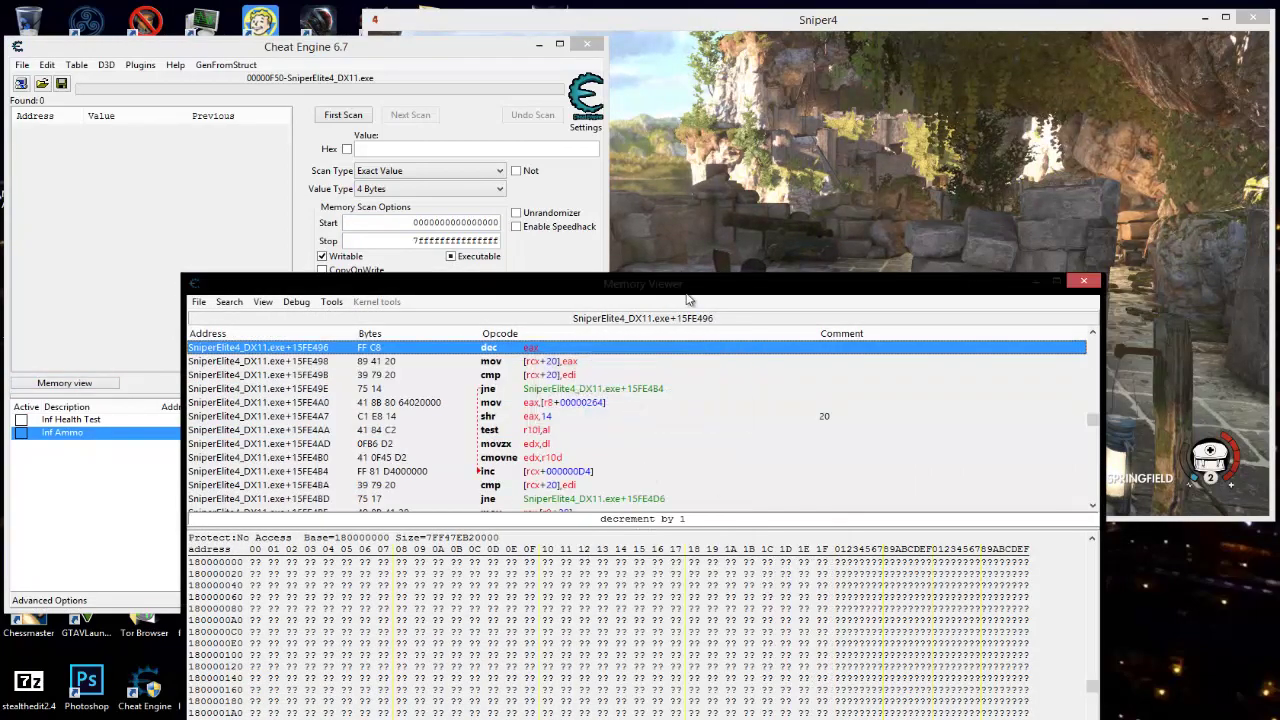
left_click_drag(654, 292, 558, 307)
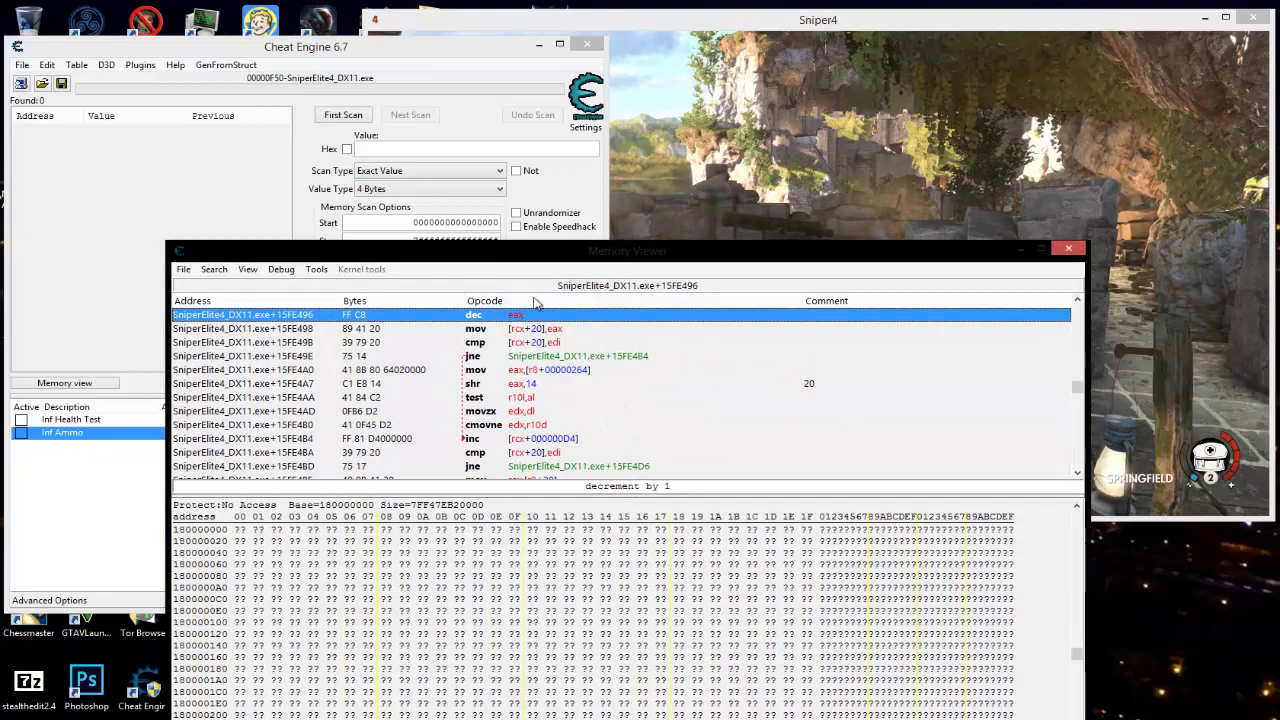
- Find out which addresses the mov [rcx+20],eax instruction at SniperElite4_DX11.exe+15FE498 accesses, attaching the debugger
scroll(547, 368, "up", 1)
left_click(549, 358)
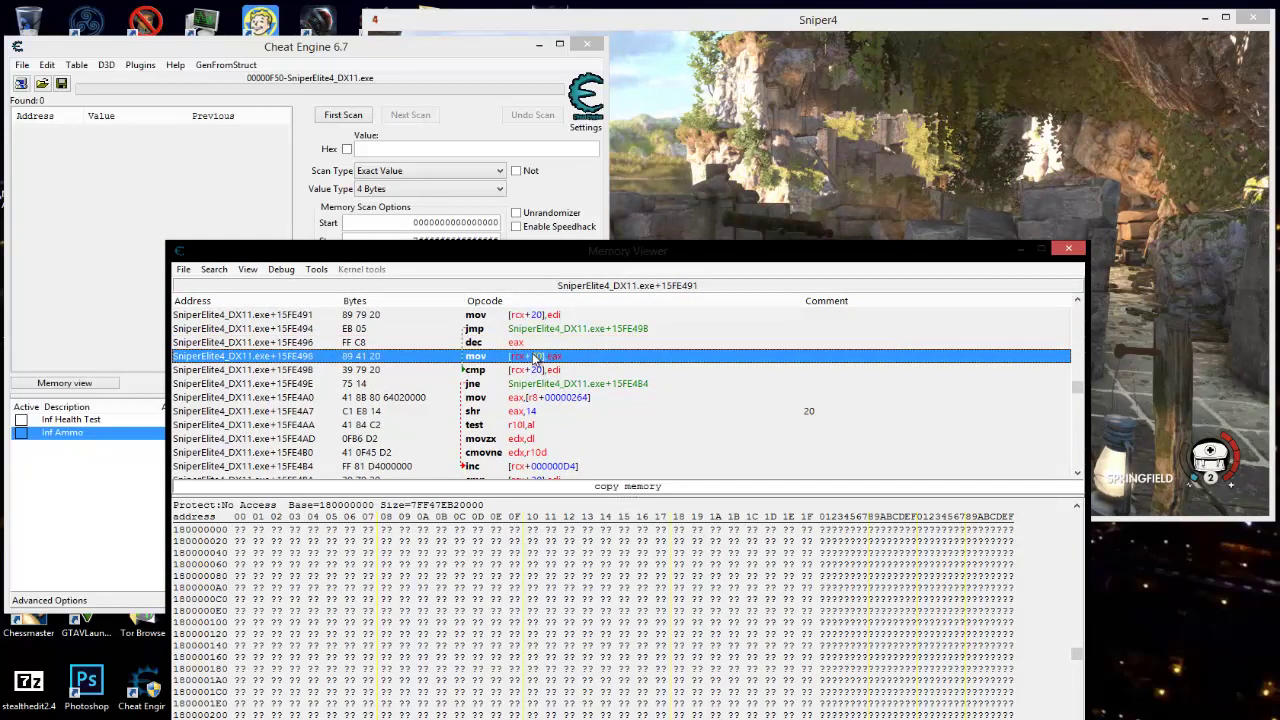
right_click(829, 360)
left_click(880, 498)
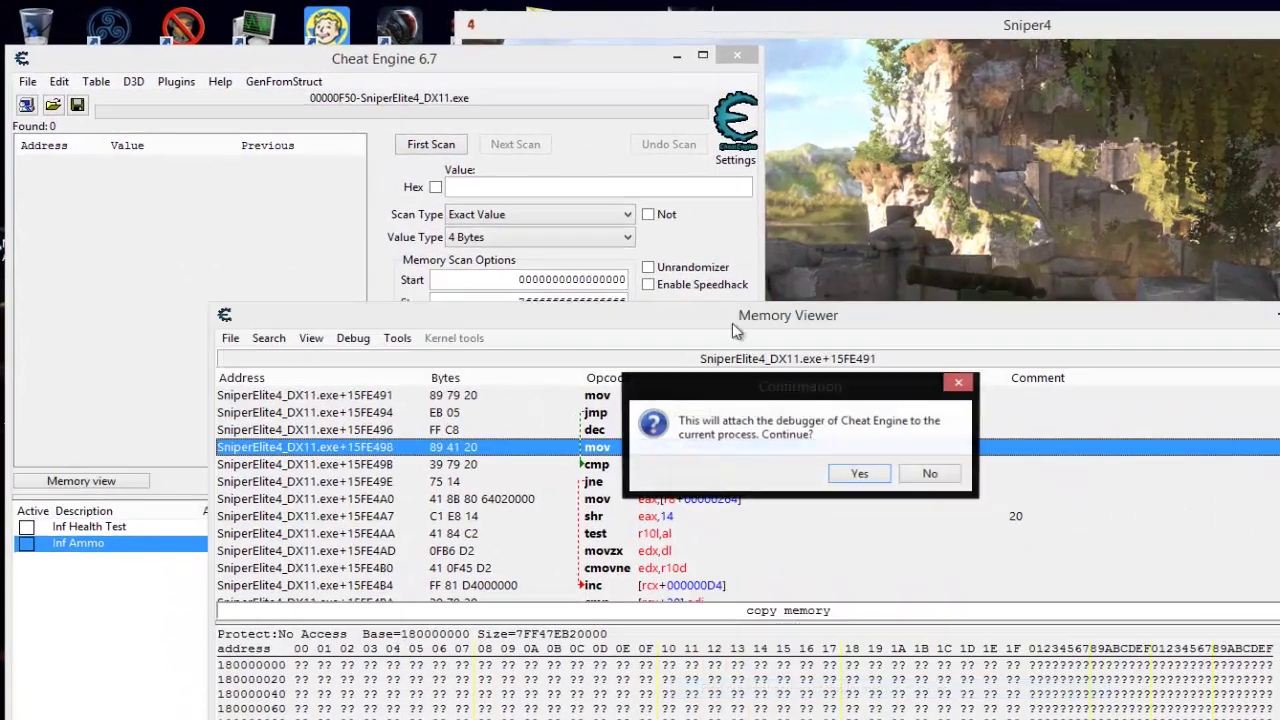
left_click(860, 473)
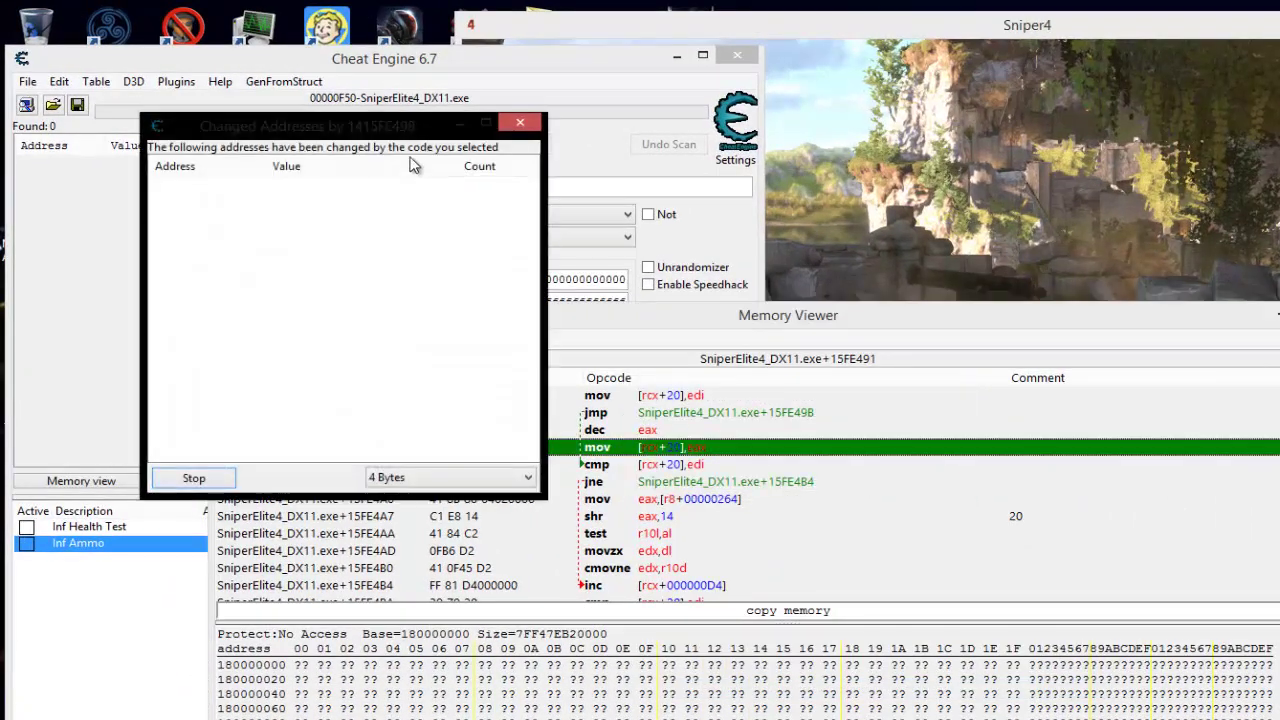
left_click_drag(362, 120, 258, 51)
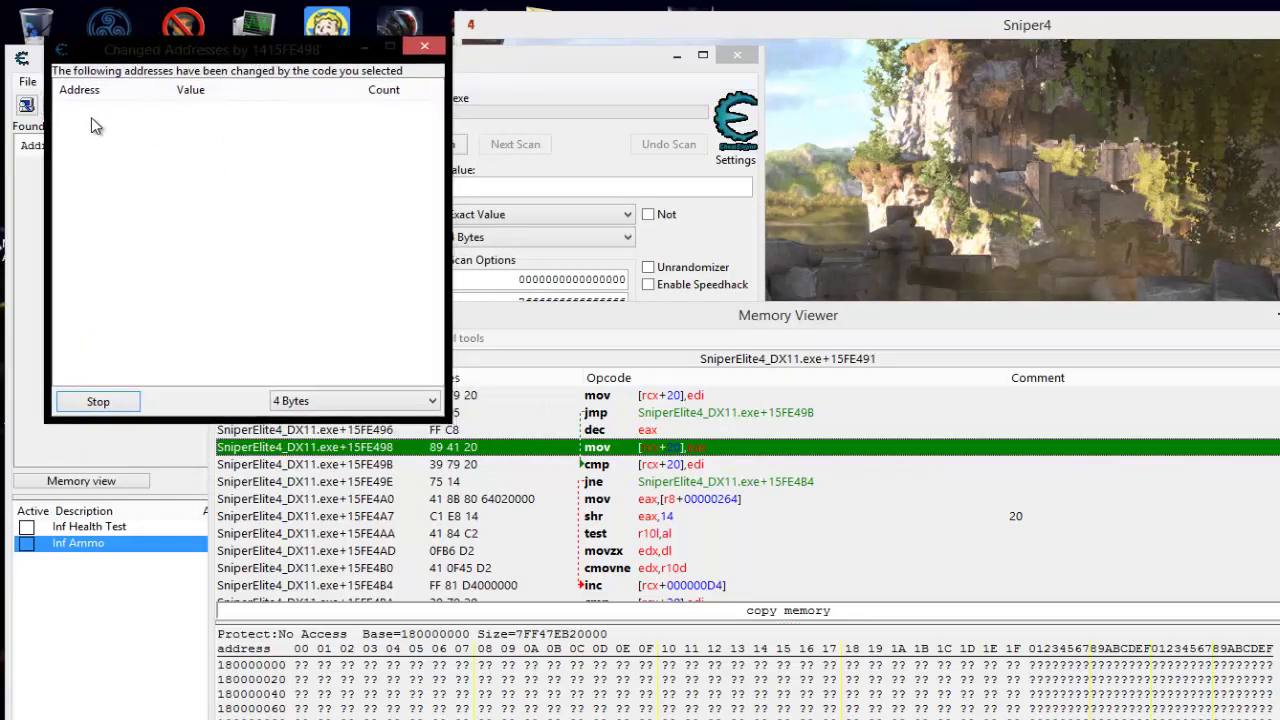
- Switch to the Sniper4 game, equip the Thompson and fire a shot to capture the ammo addresses
left_click(1049, 245)
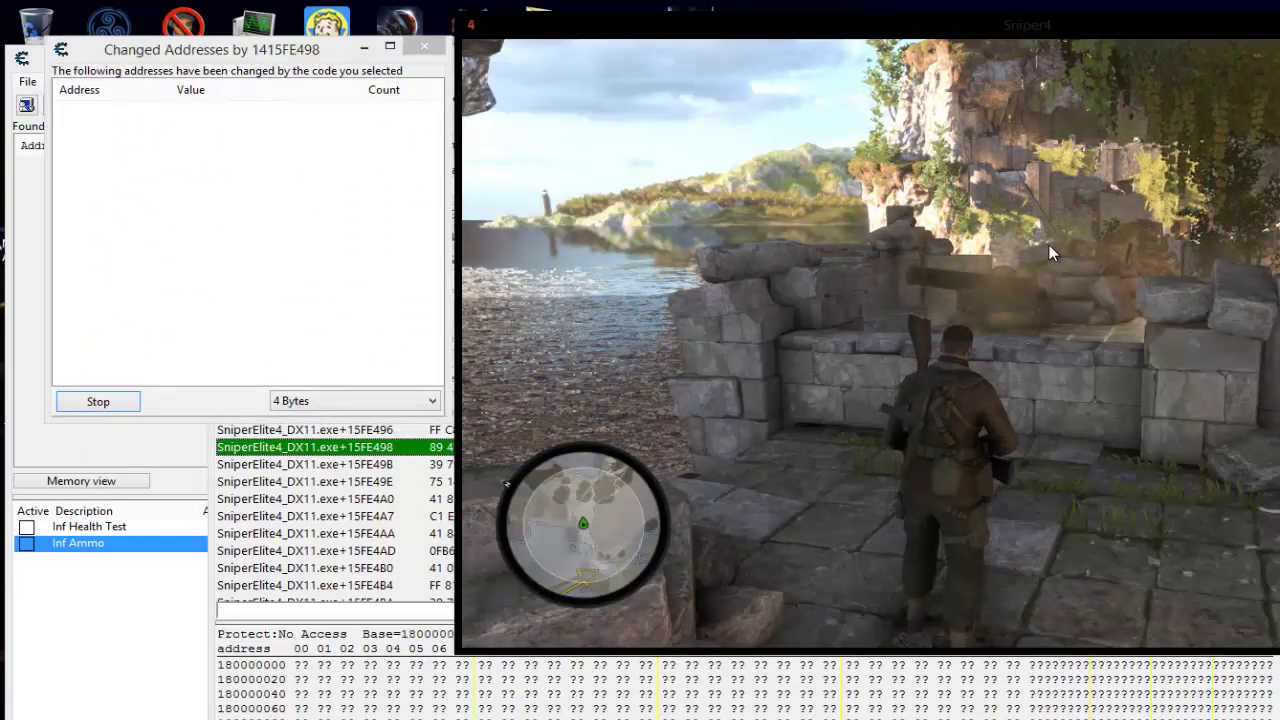
key("Tab")
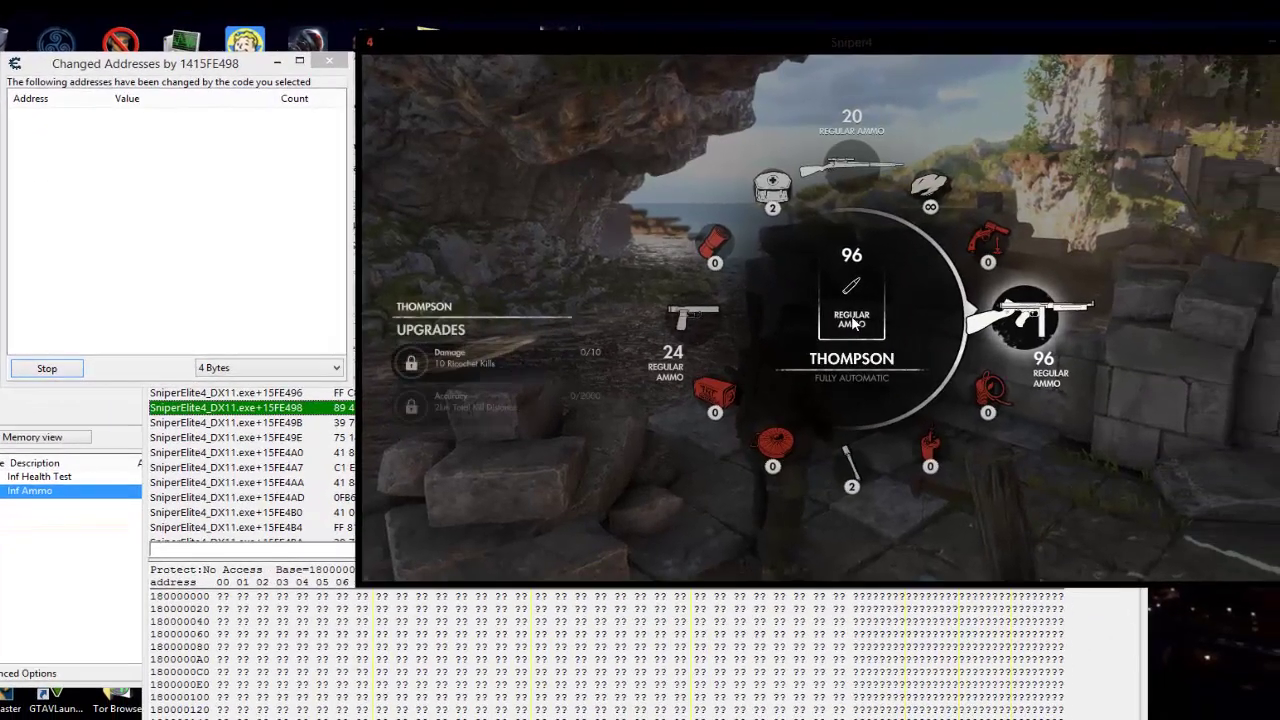
key("Tab")
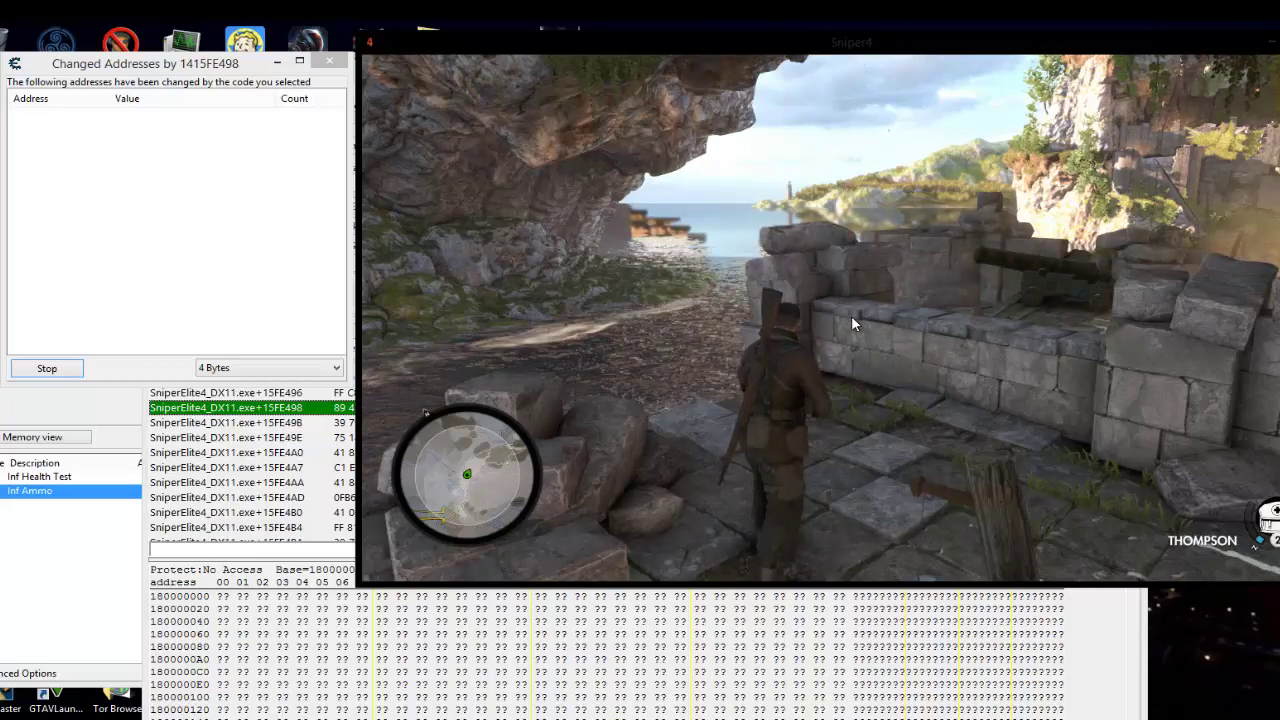
right_click(851, 315)
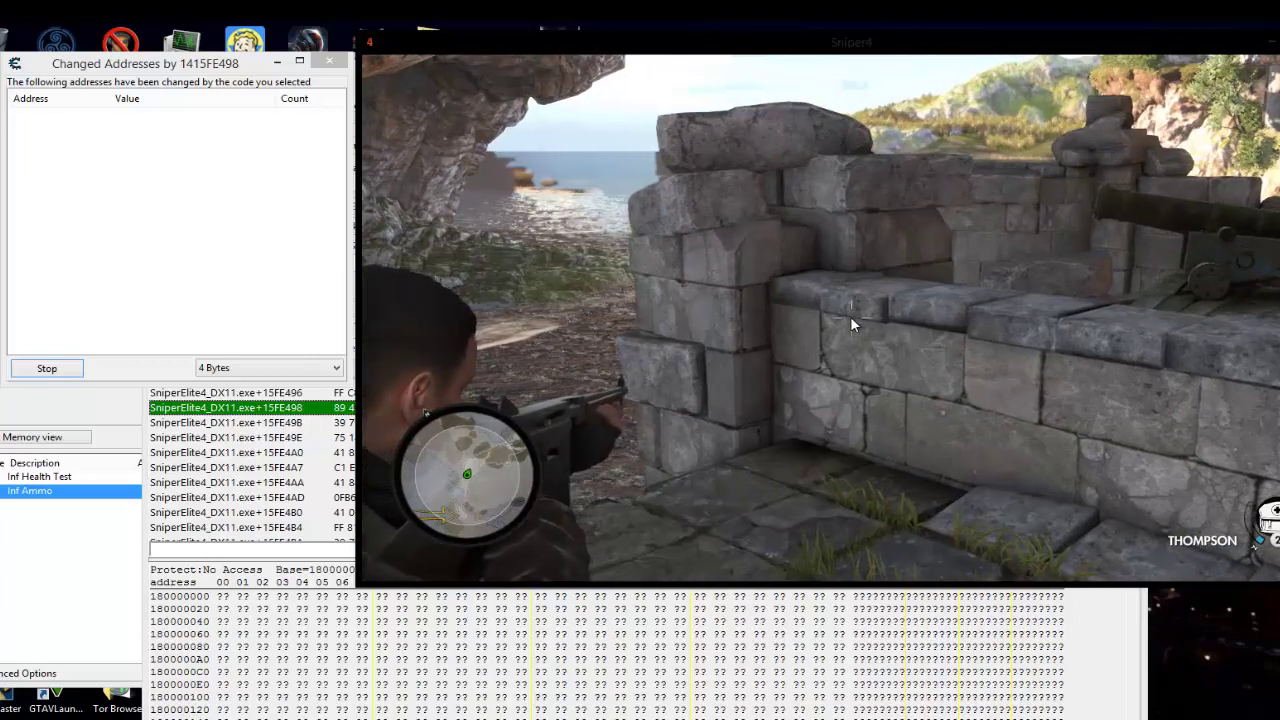
left_click(850, 316)
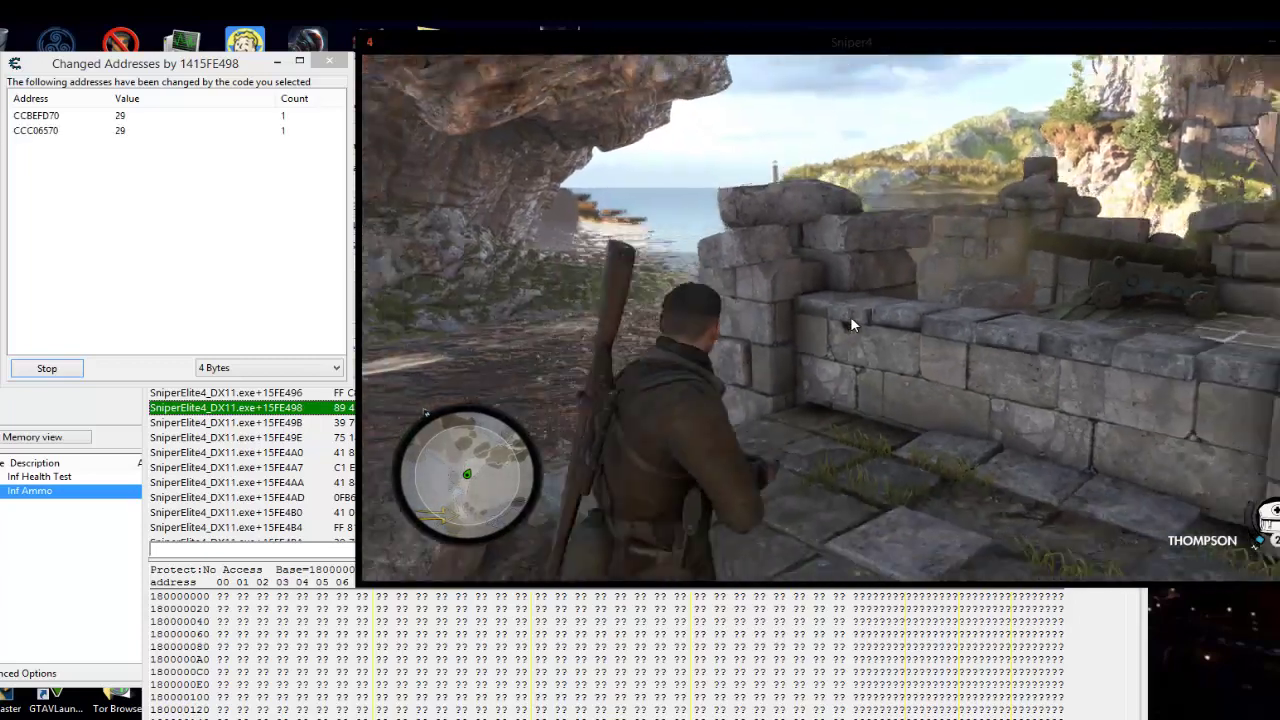
key("alt+Tab")
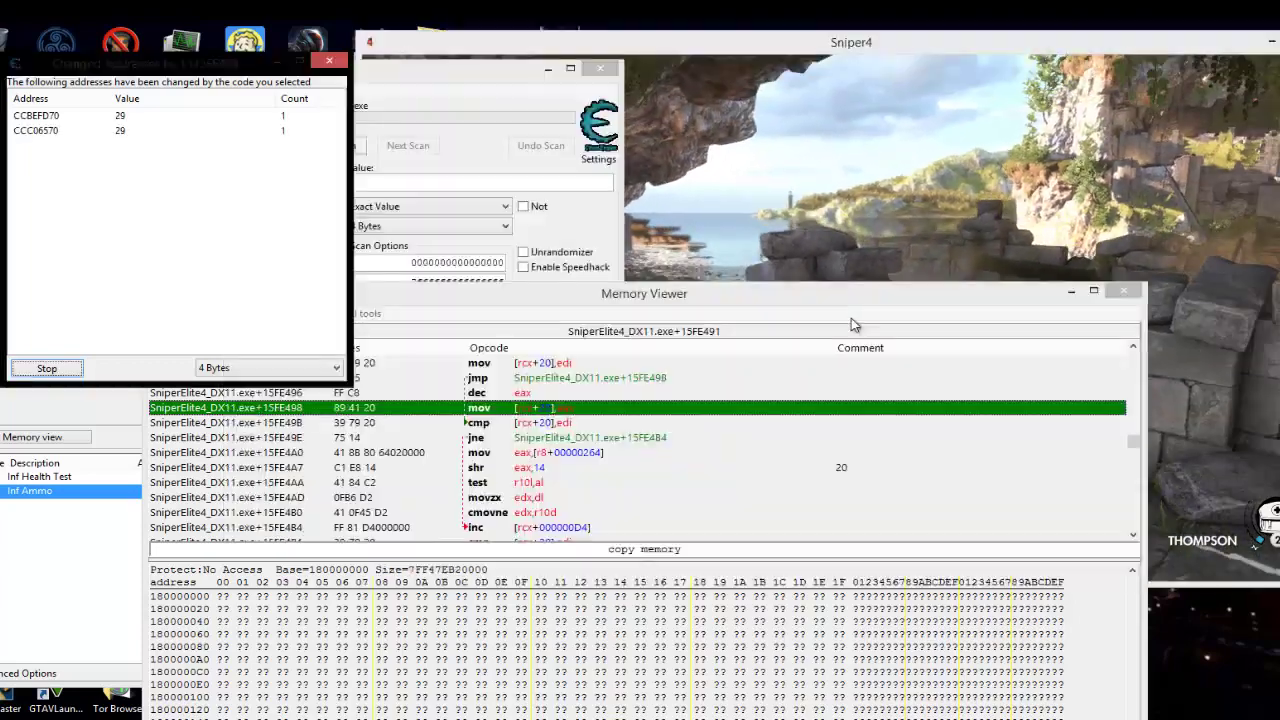
- Add the captured address CCC06570 to the address list and freeze its value
double_click(45, 131)
left_click(50, 533)
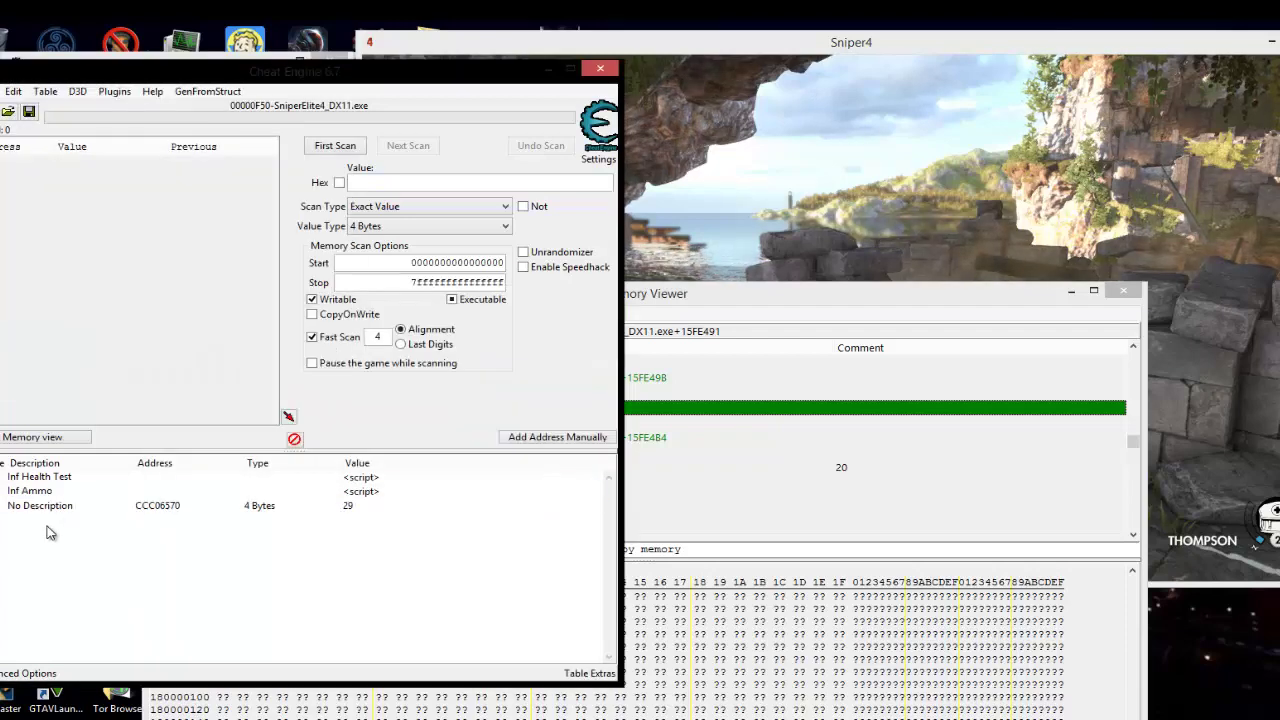
left_click(5, 506)
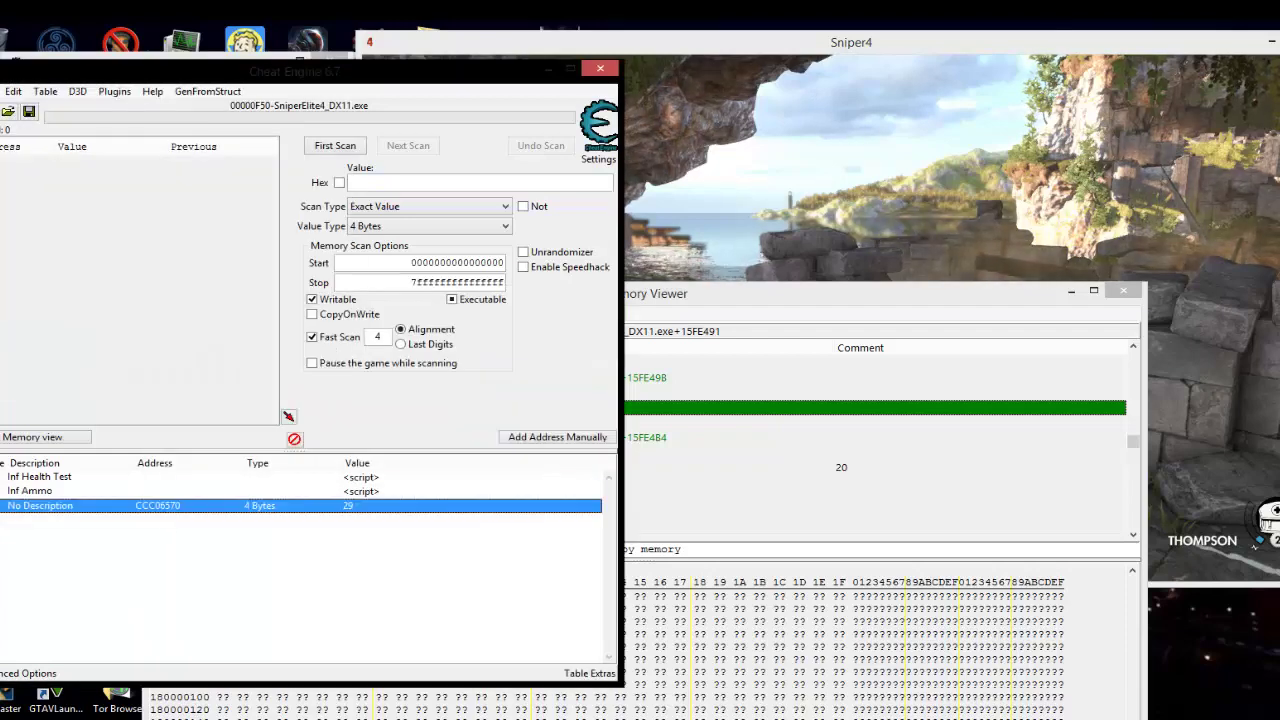
- Return to the Sniper4 game, aim the Thompson and check its ammo count in the weapon wheel
left_click(1048, 148)
left_click(851, 325)
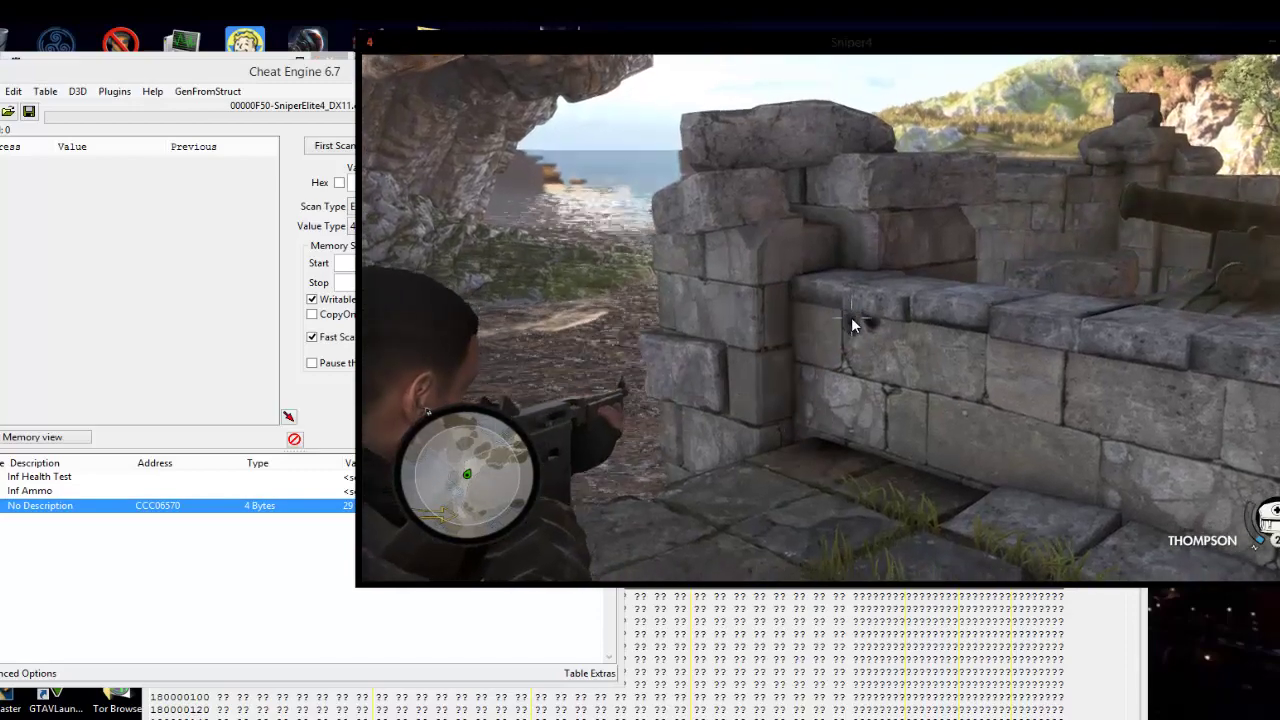
key("q")
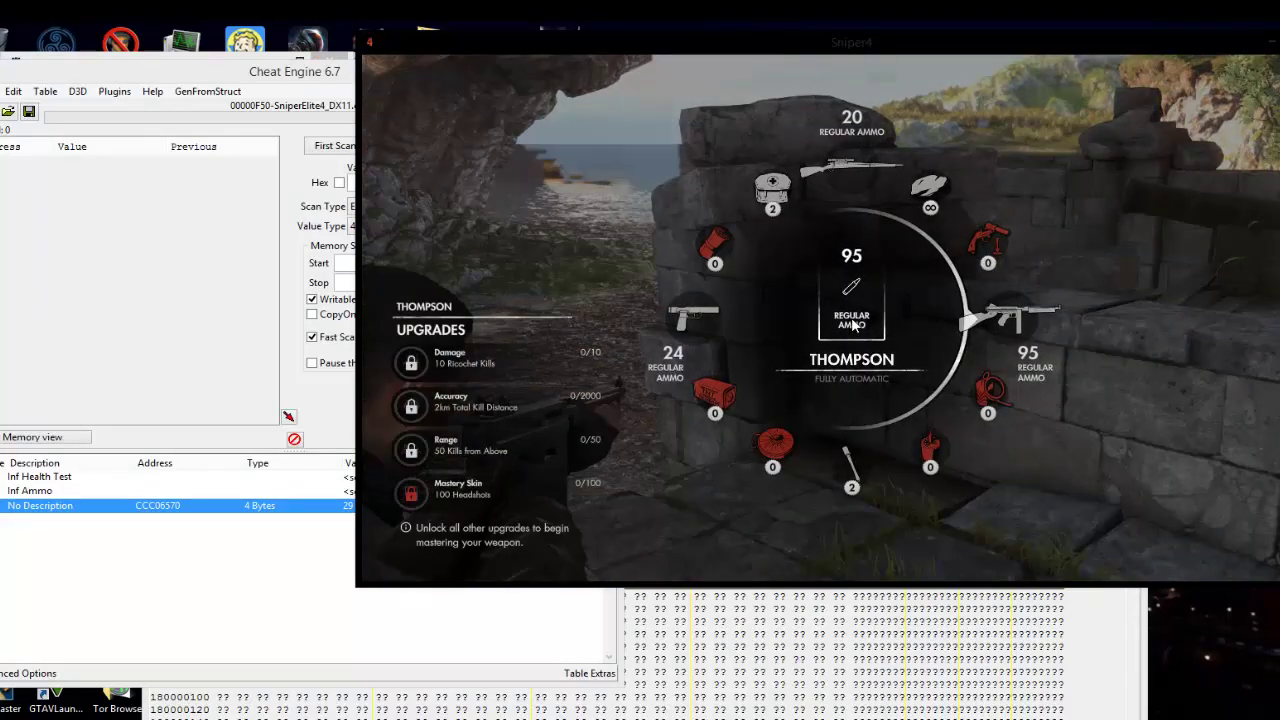
key("q")
key("q")
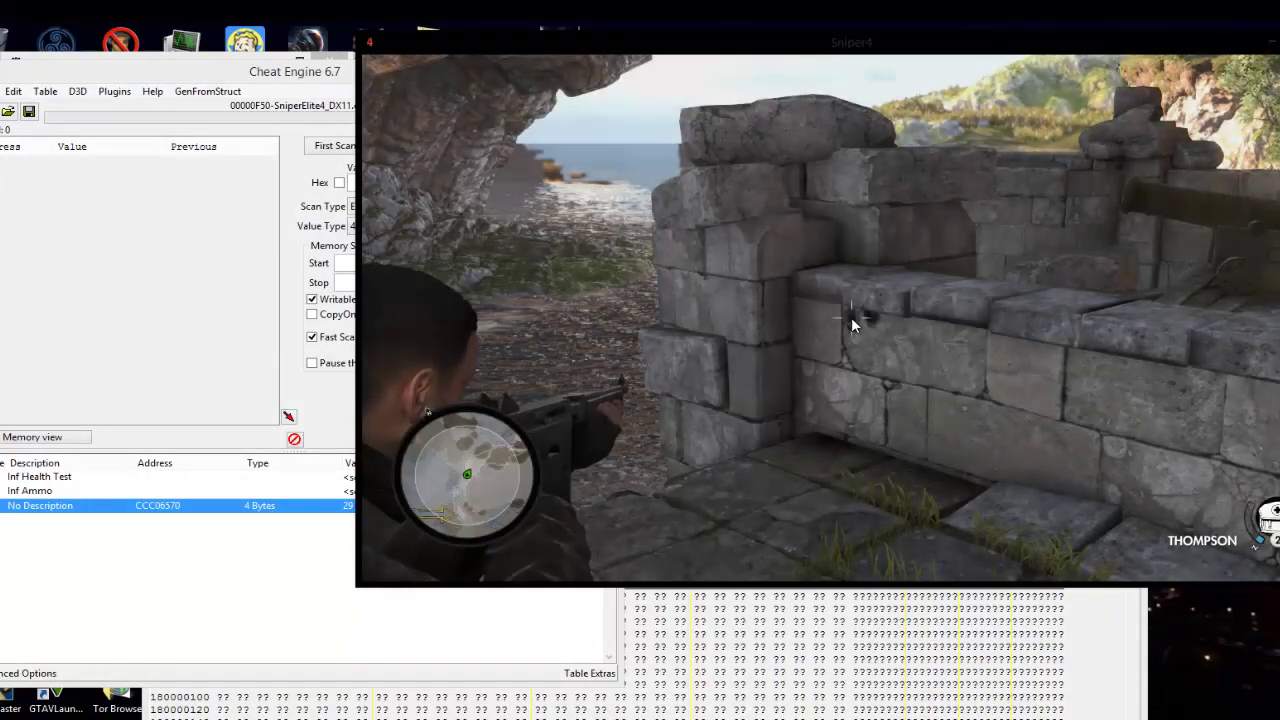
key("q")
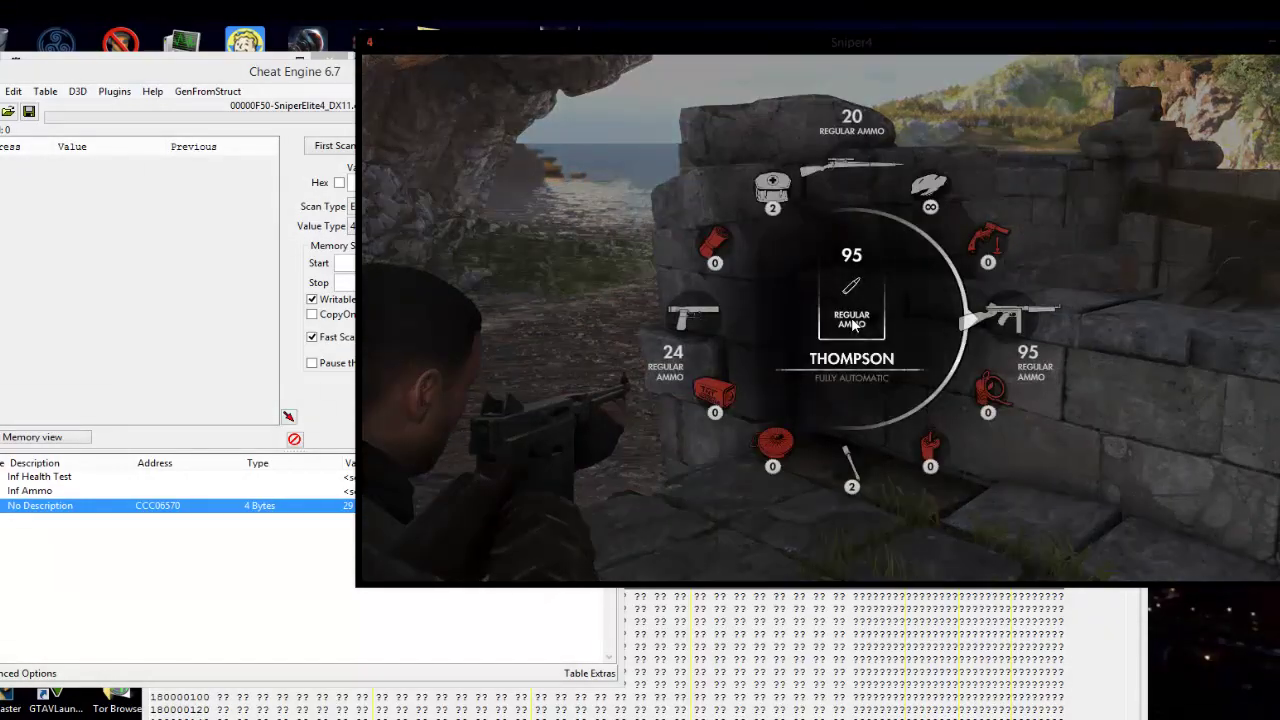
key("q")
key("q")
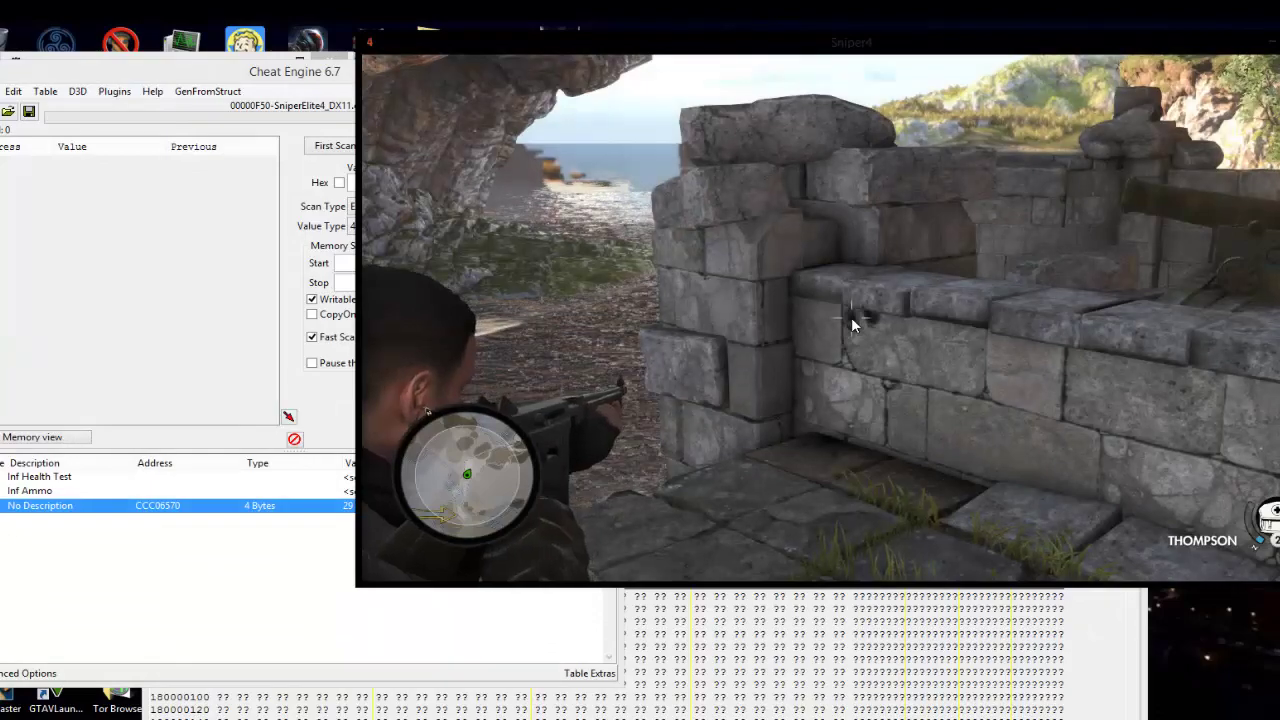
key("q")
key("q")
- Fire bursts with the Thompson at the stone wall to test the frozen ammo address
left_click(851, 316)
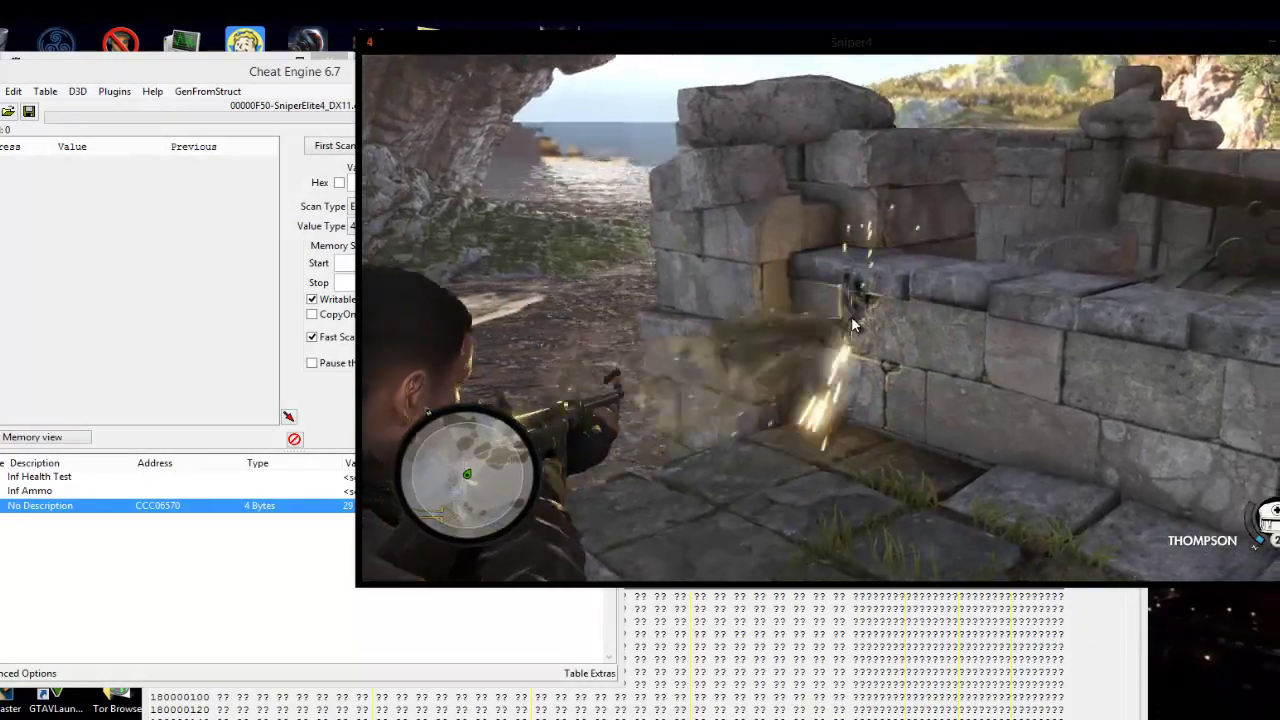
left_click_drag(851, 316, 851, 316)
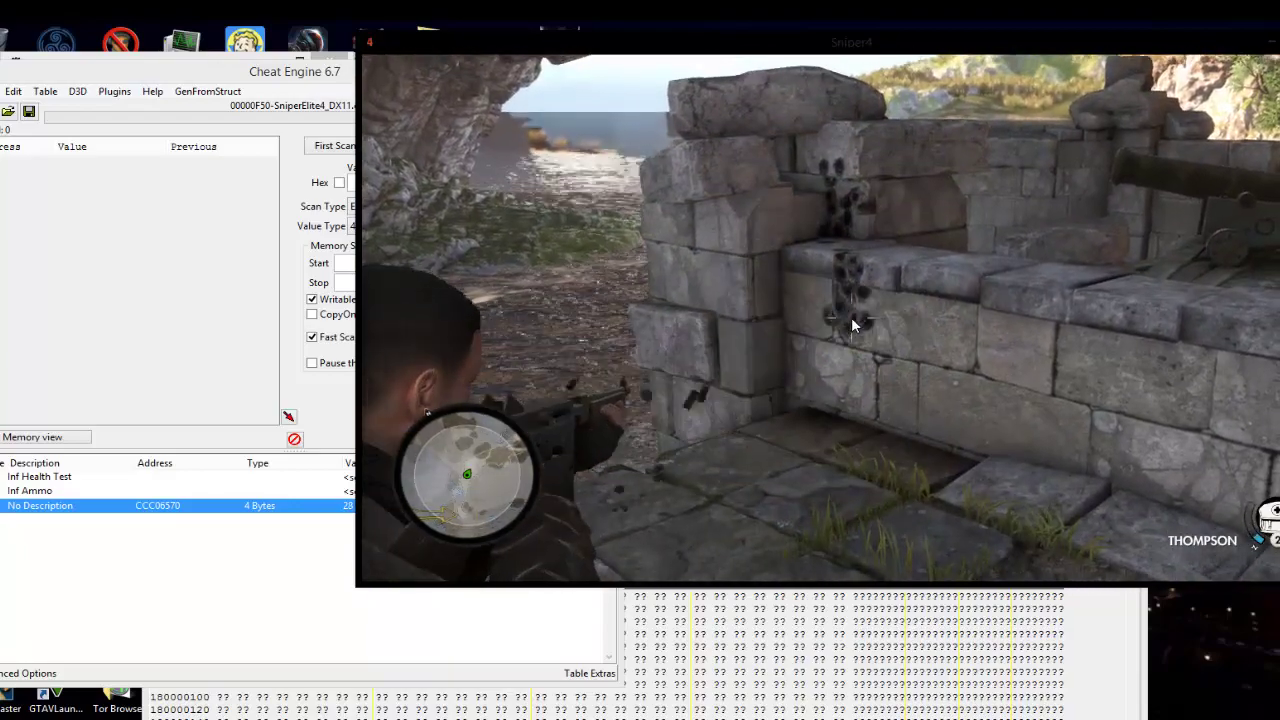
key("w")
key("s")
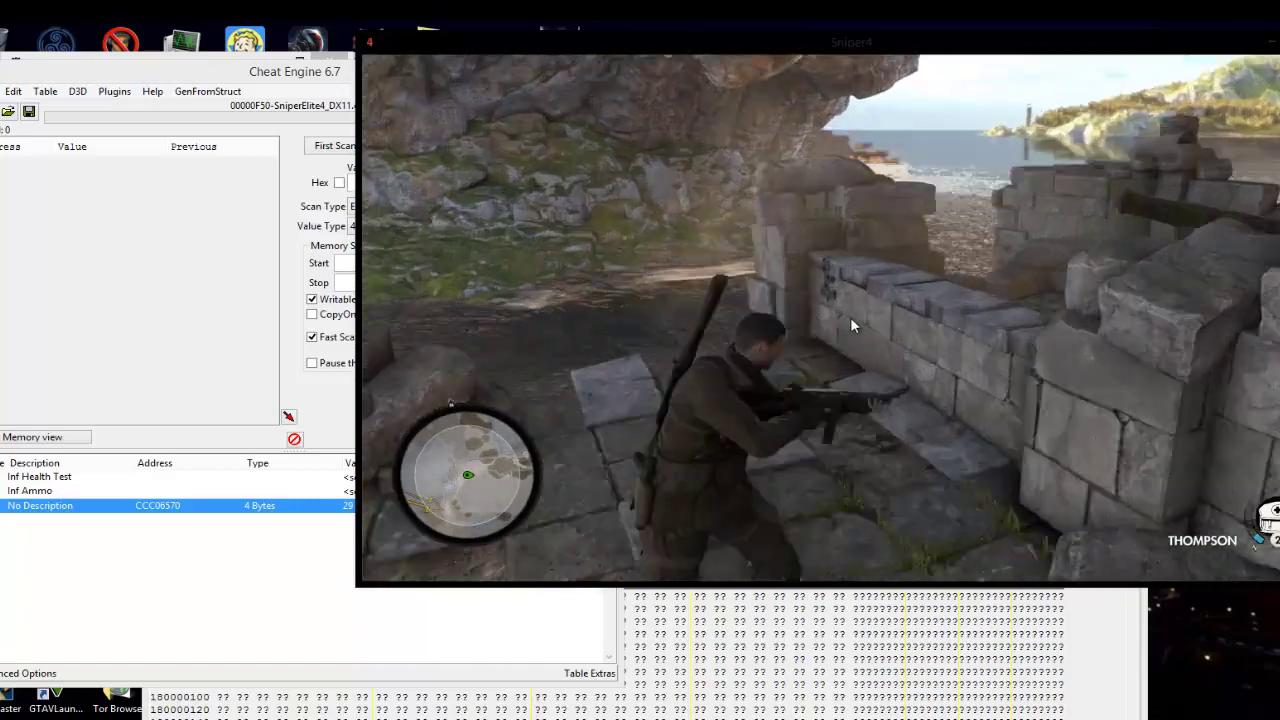
left_click(850, 317)
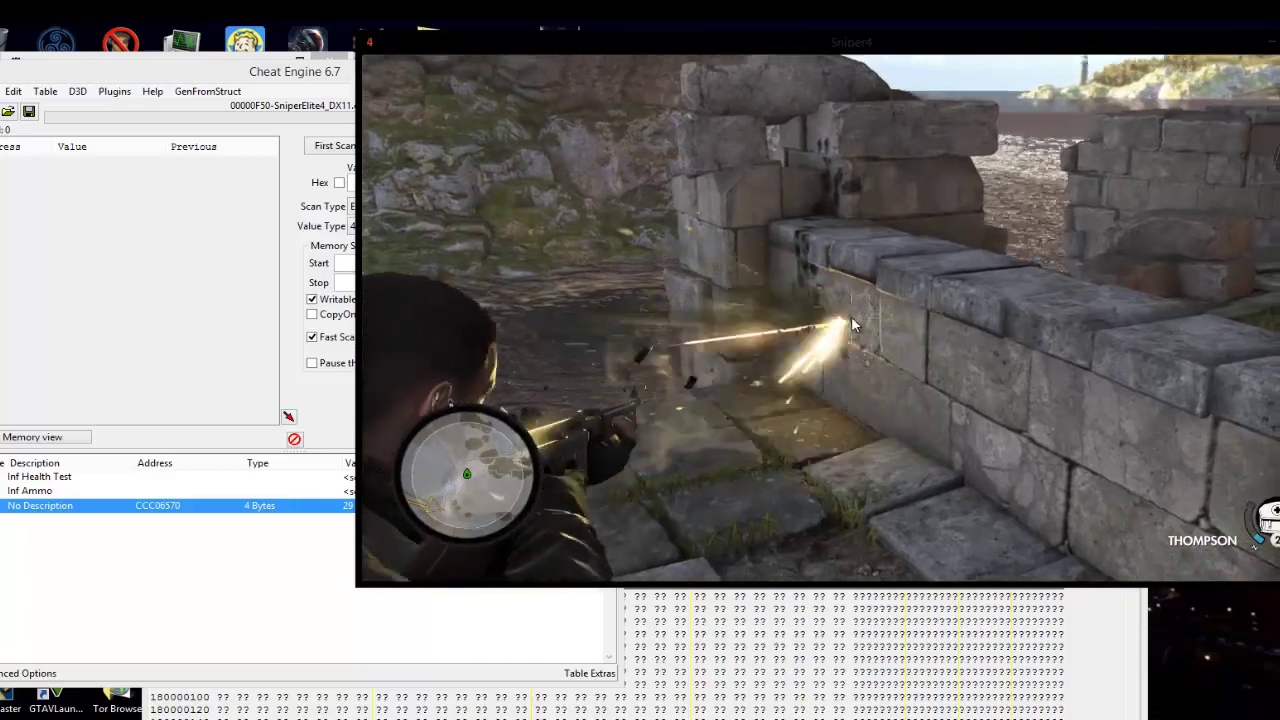
key("w")
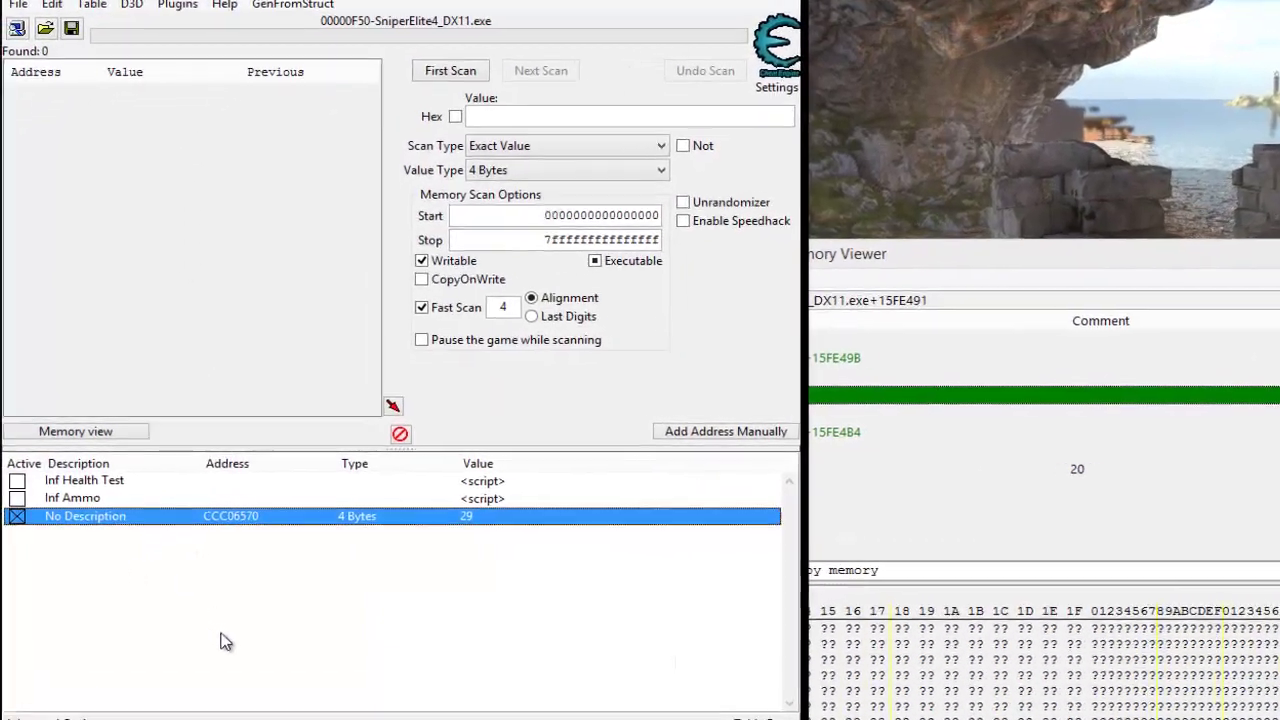
left_click(63, 436)
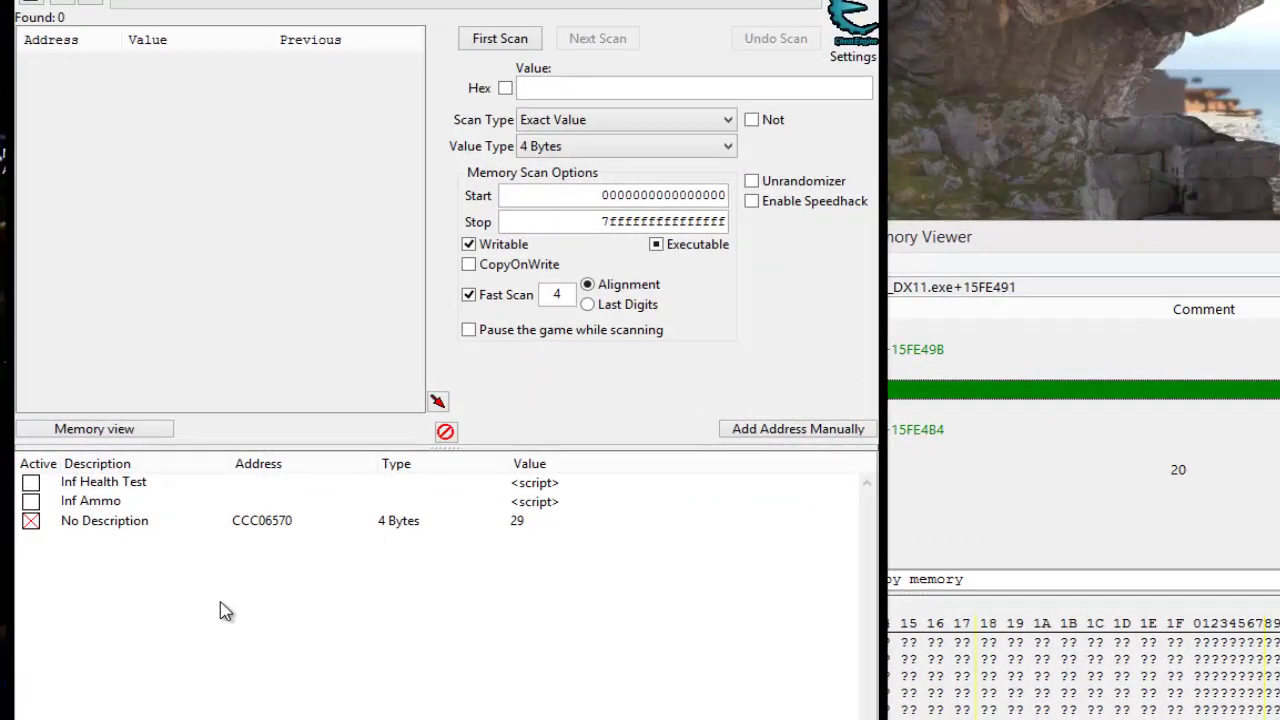
right_click(275, 527)
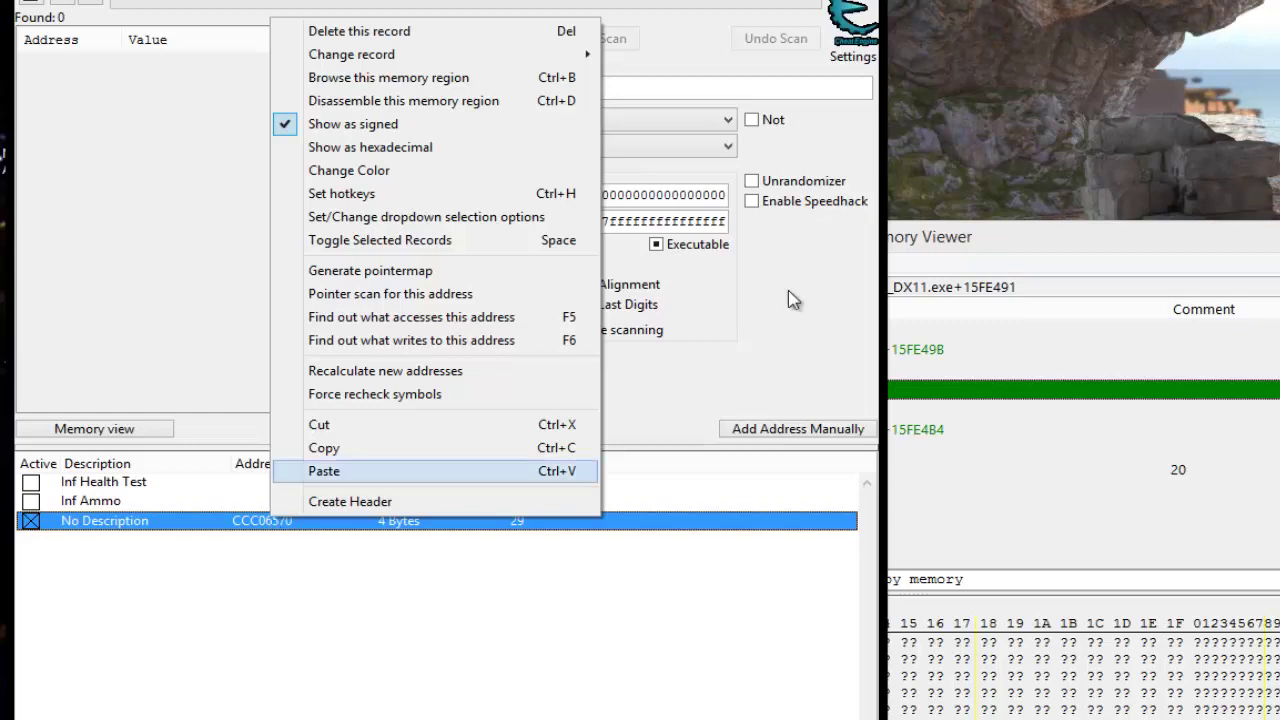
left_click(573, 612)
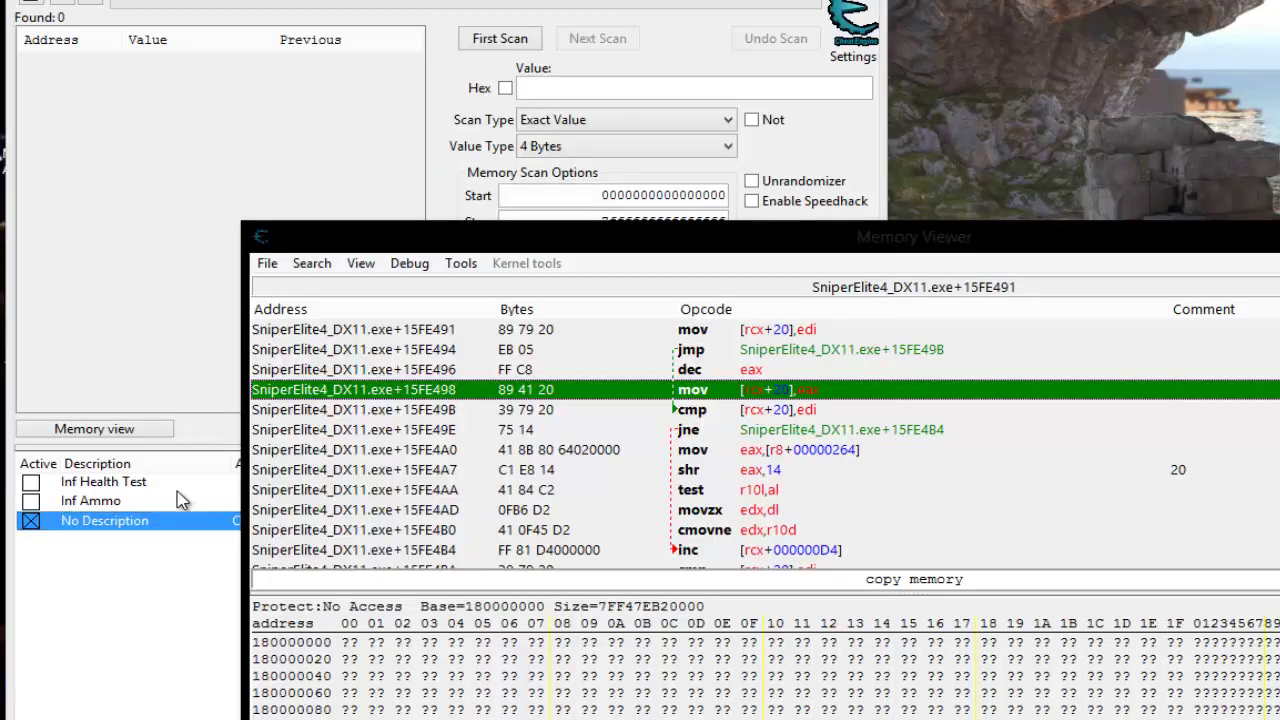
left_click(164, 522)
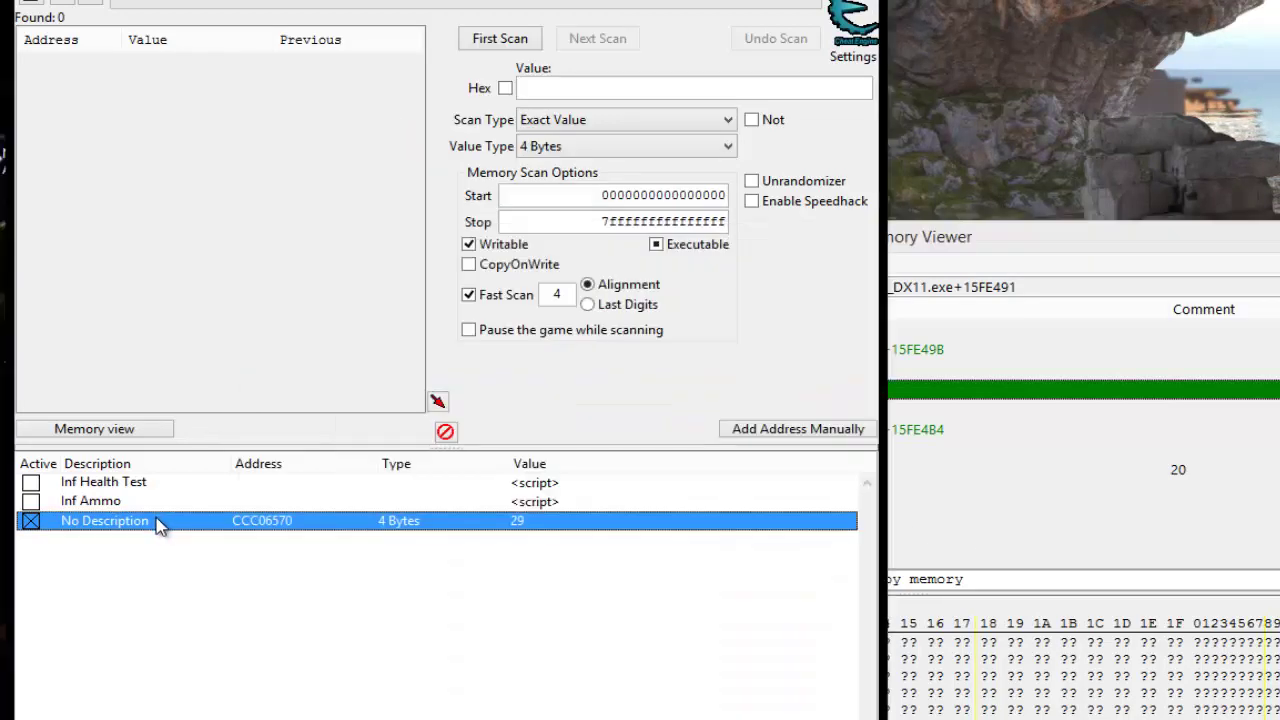
- Browse the memory region of the CCC06570 entry and select its first byte in the hex view
right_click(274, 528)
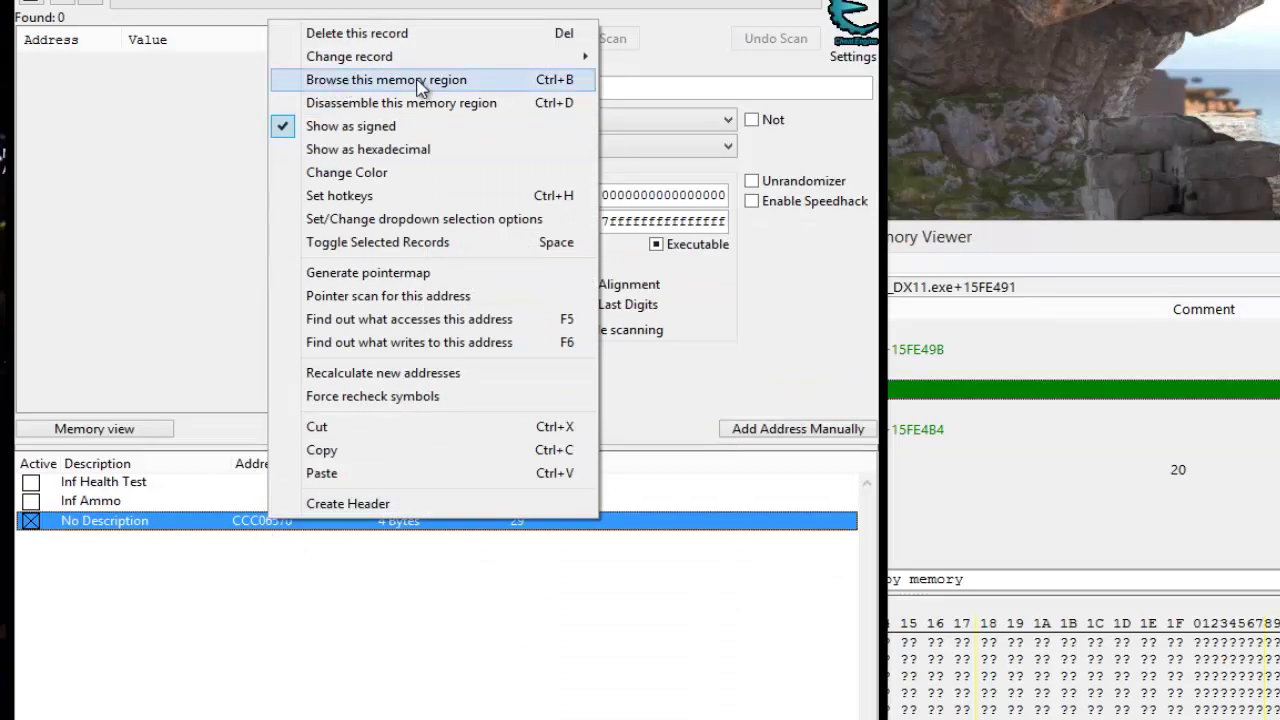
left_click(350, 80)
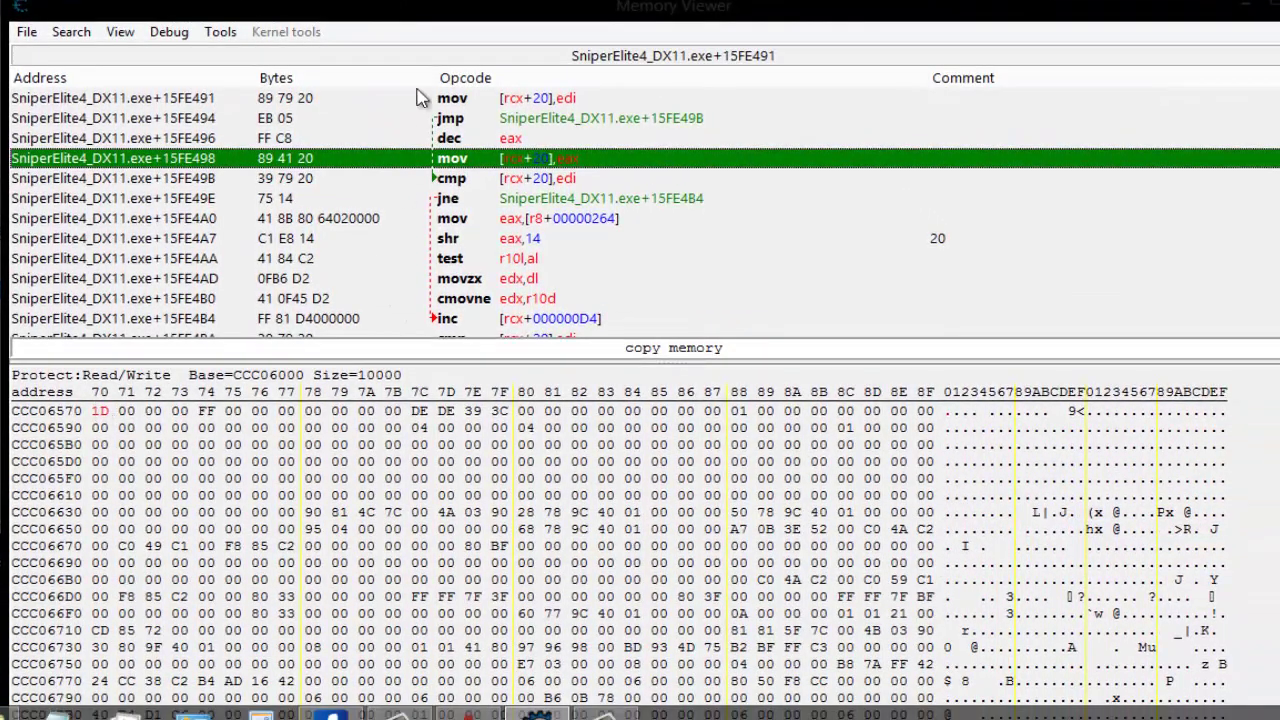
scroll(231, 531, "up", 2)
scroll(172, 516, "up", 2)
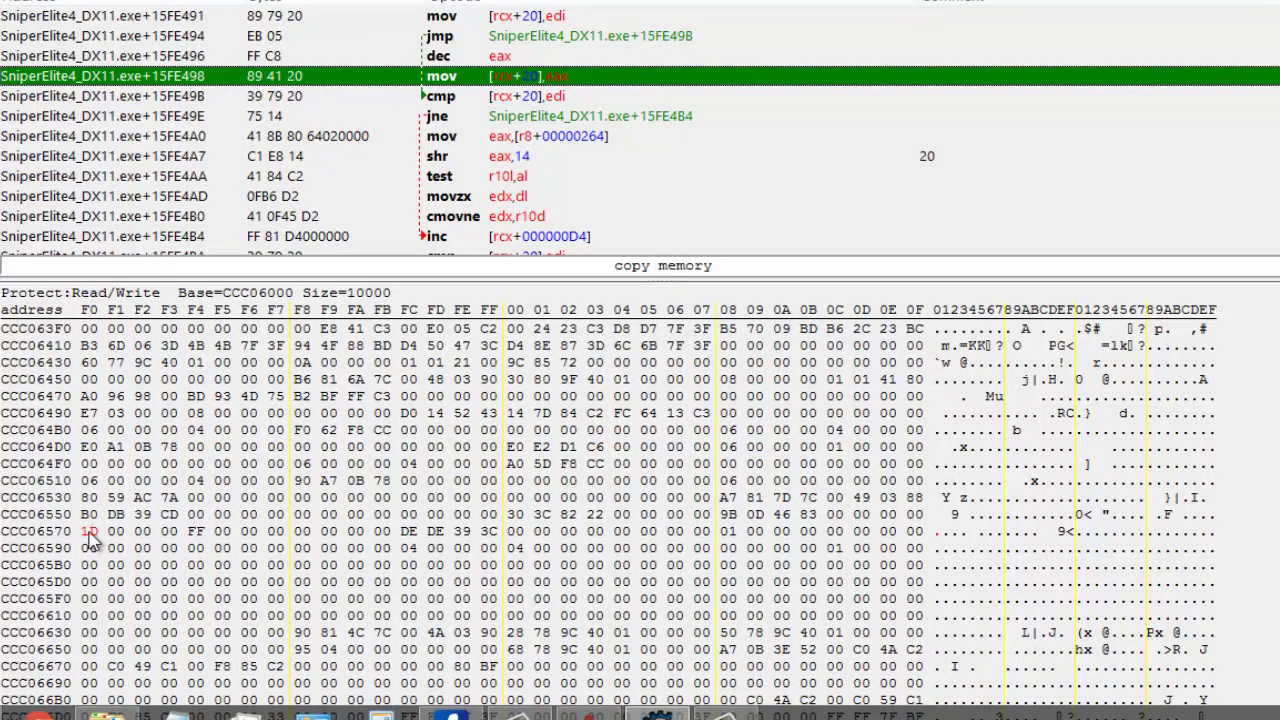
left_click(89, 533)
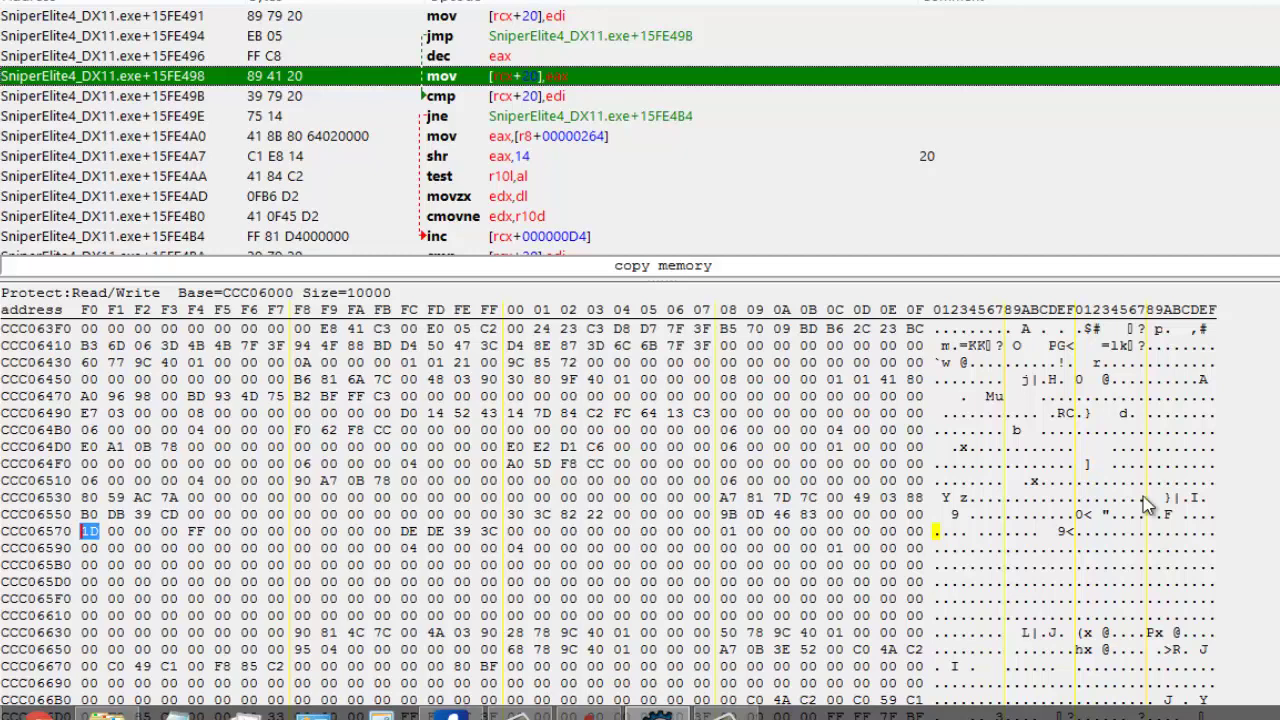
- Set the hex view's display type to 4 Byte decimal and select the value at CCC06570
right_click(93, 537)
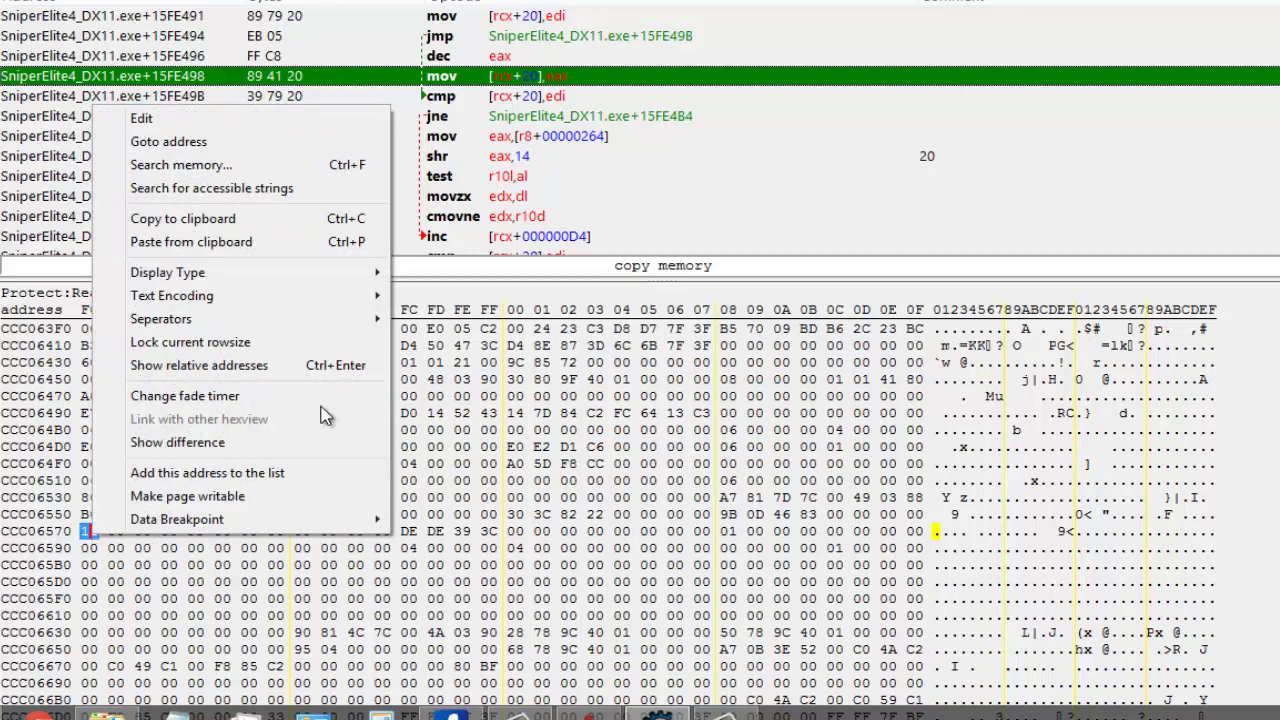
mouse_move(125, 276)
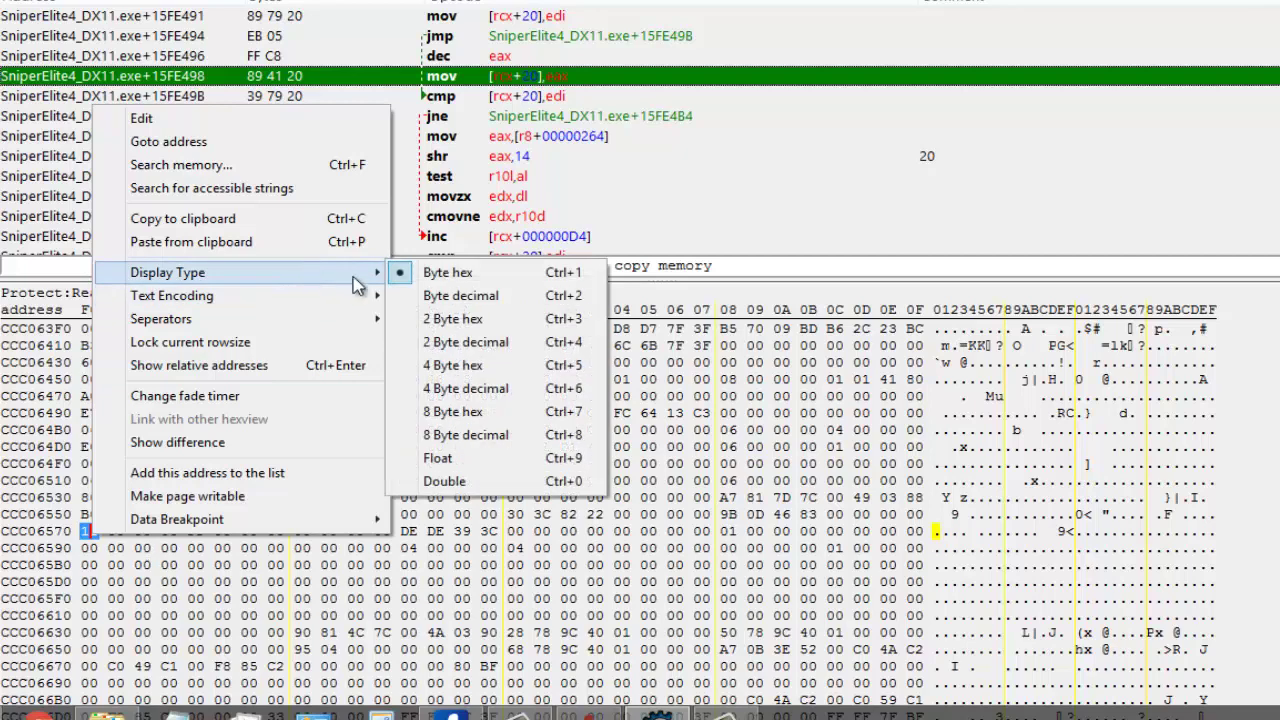
left_click(464, 396)
left_click(90, 533)
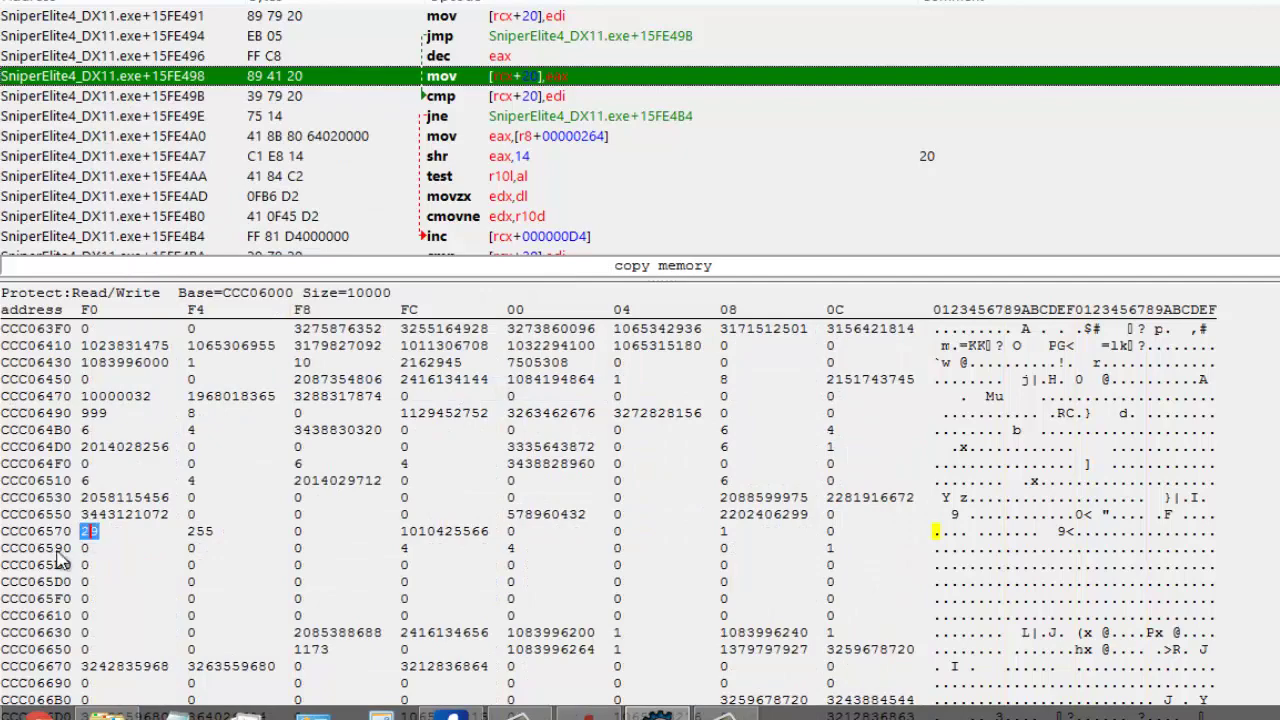